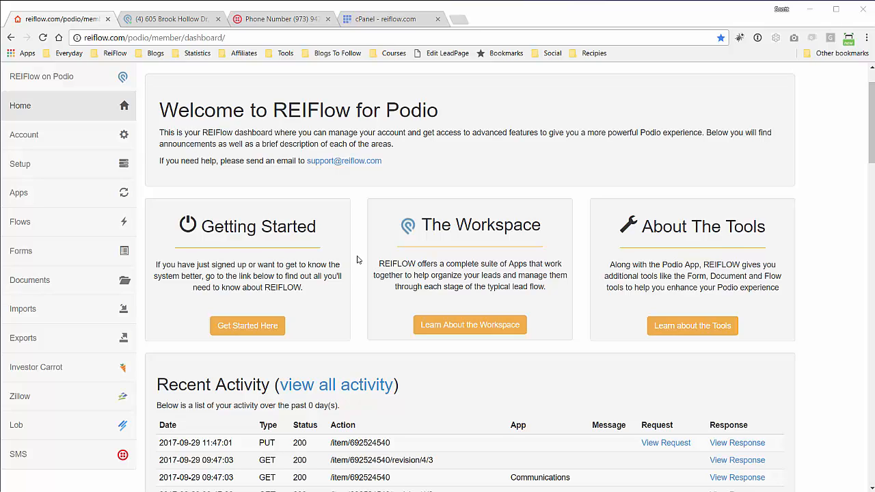
Open the REIFlow SMS integration page
scroll(357, 260, down, 1)
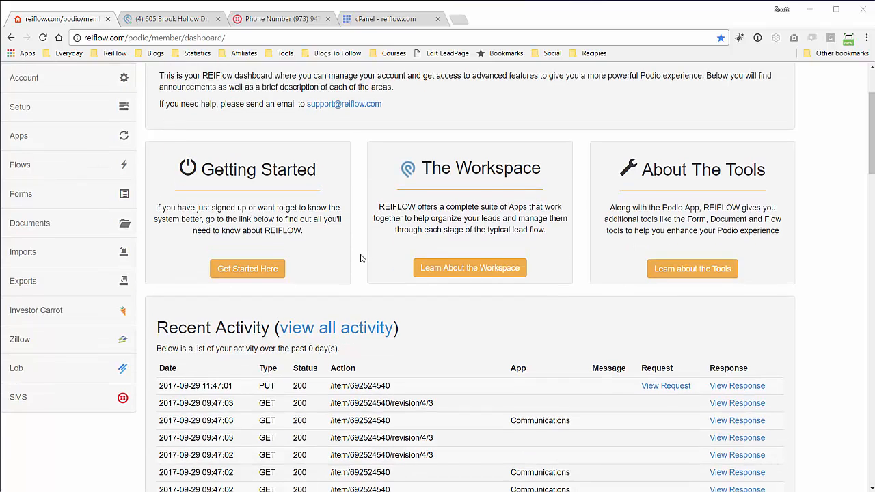
scroll(362, 259, up, 2)
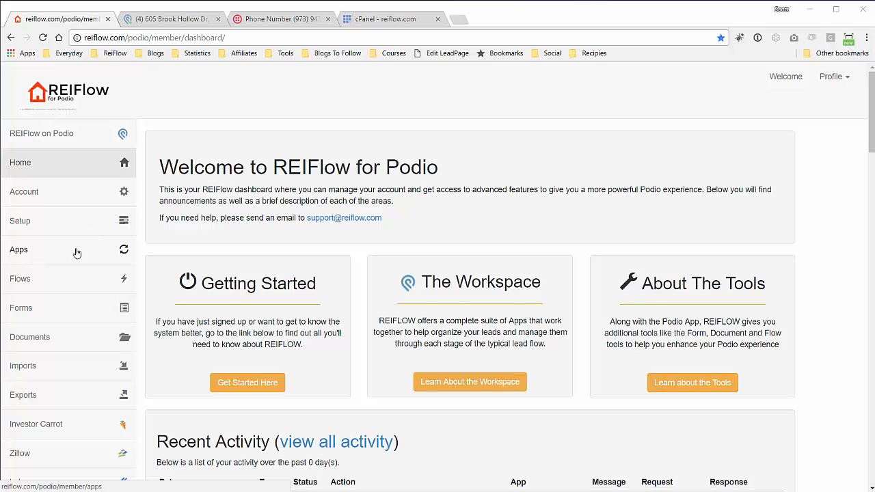
scroll(24, 253, down, 3)
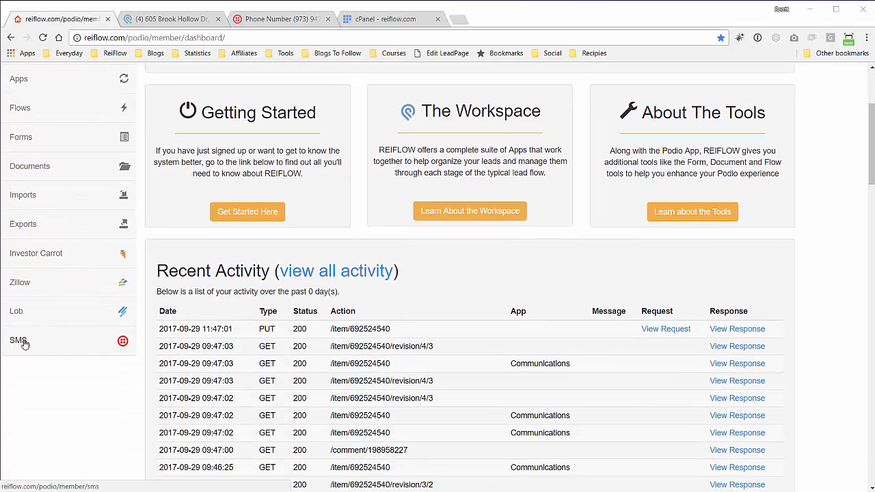
click(23, 342)
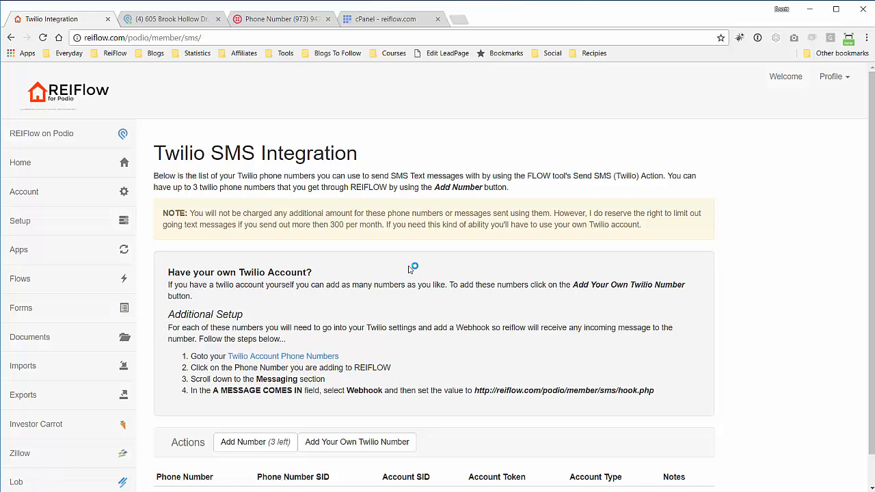
Start adding a REIFlow-provided Twilio number and list the available numbers for area code 973
scroll(404, 265, down, 1)
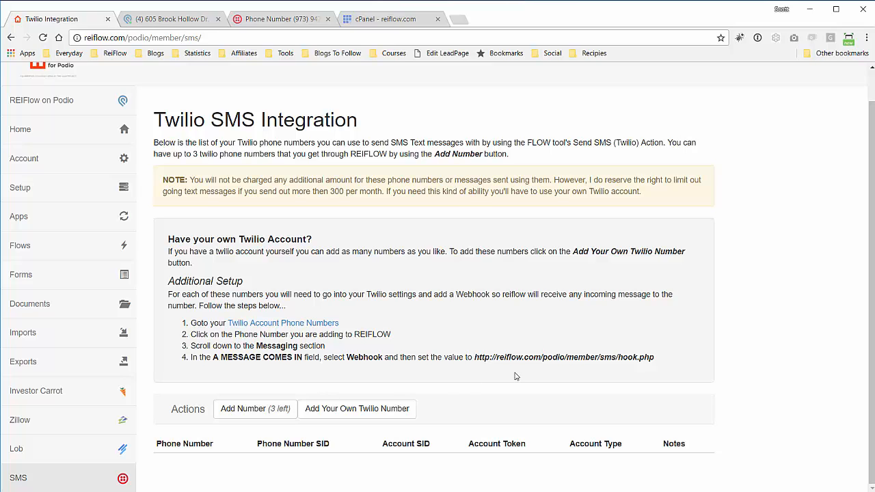
click(236, 409)
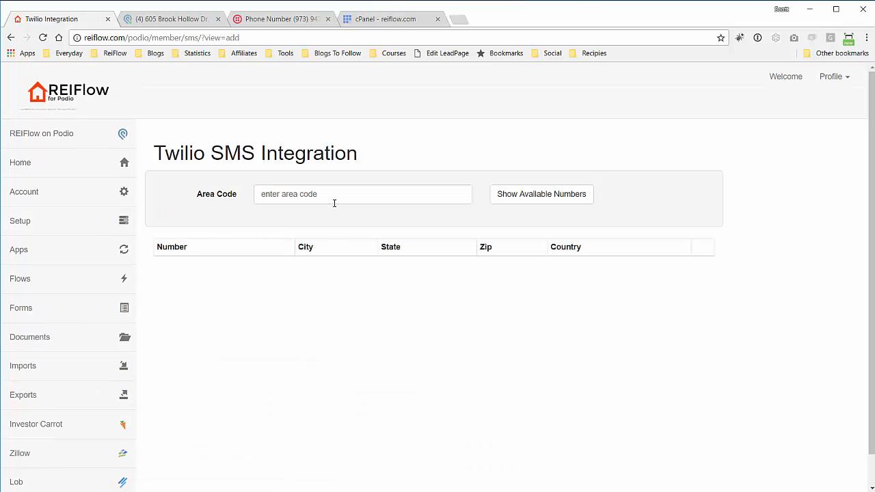
click(335, 203)
text(973)
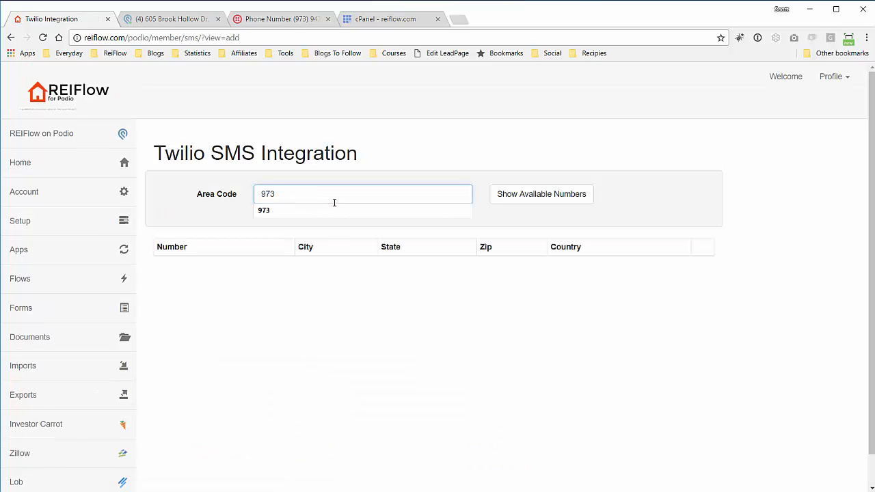
click(512, 197)
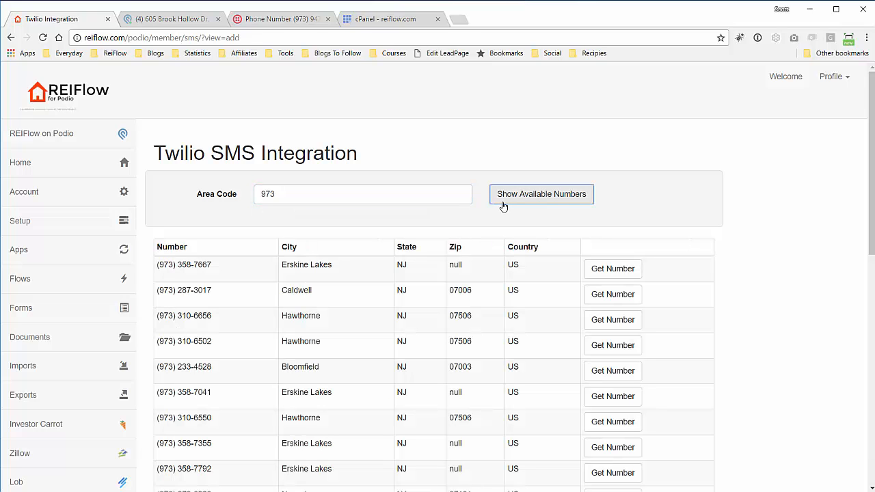
Get the available phone number listed for Caldwell, NJ, zip 07006
scroll(318, 284, down, 1)
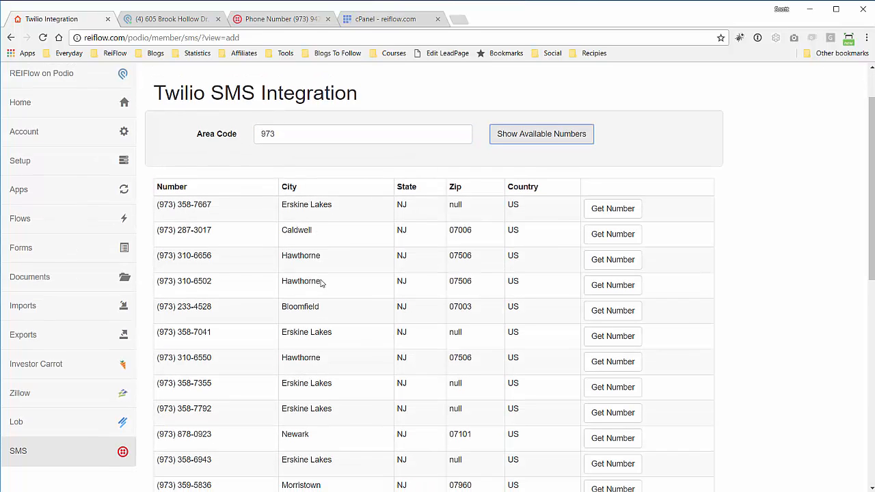
scroll(321, 283, down, 1)
scroll(326, 279, down, 4)
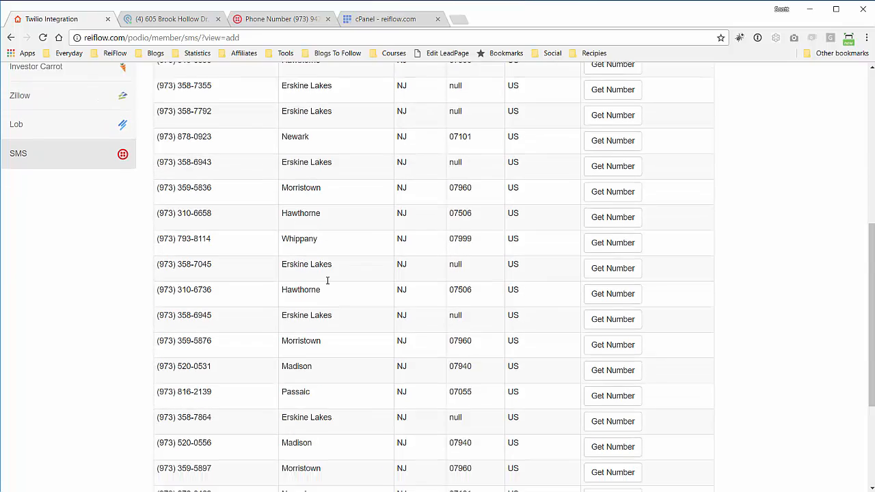
scroll(327, 284, up, 5)
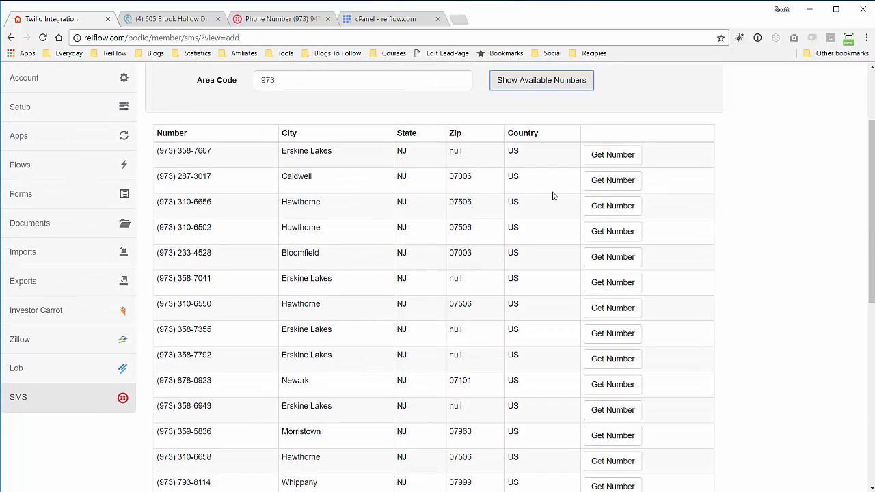
click(608, 182)
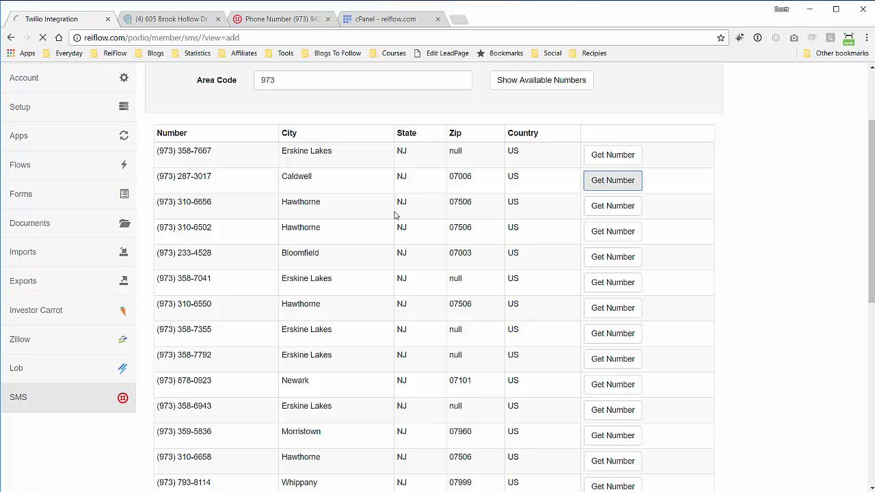
scroll(411, 300, down, 1)
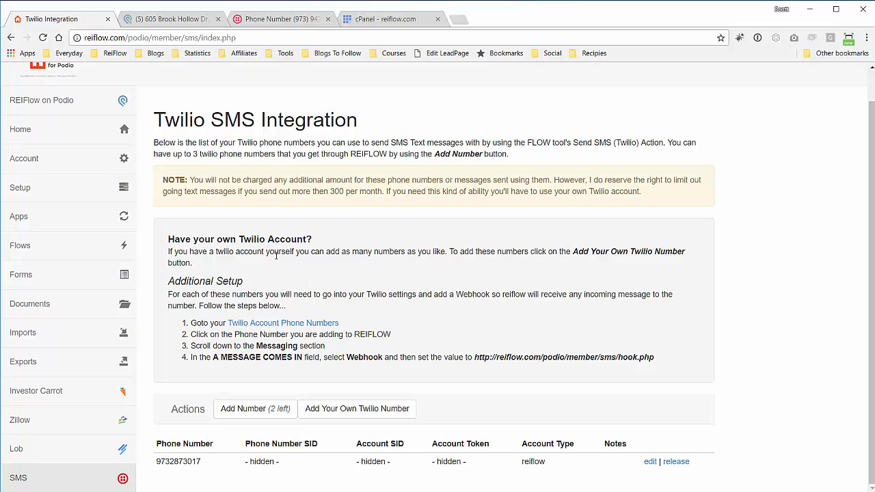
Open the list of flows and find the communication flows
click(25, 250)
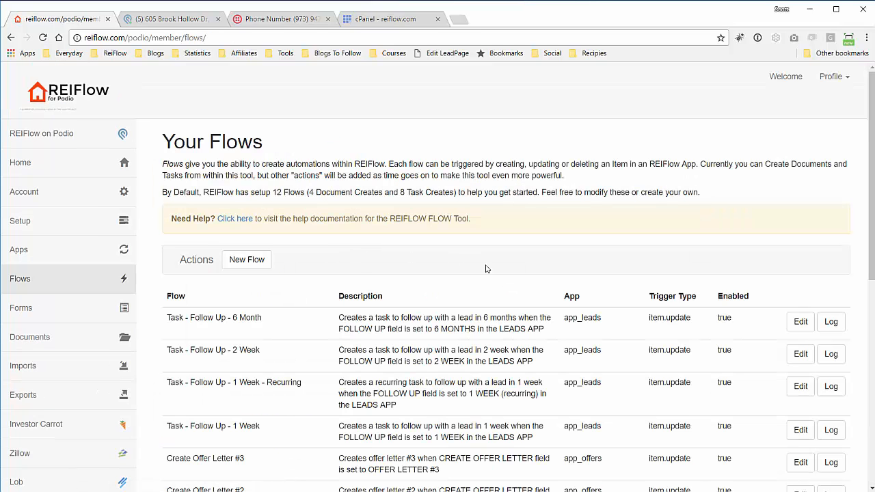
scroll(501, 270, down, 3)
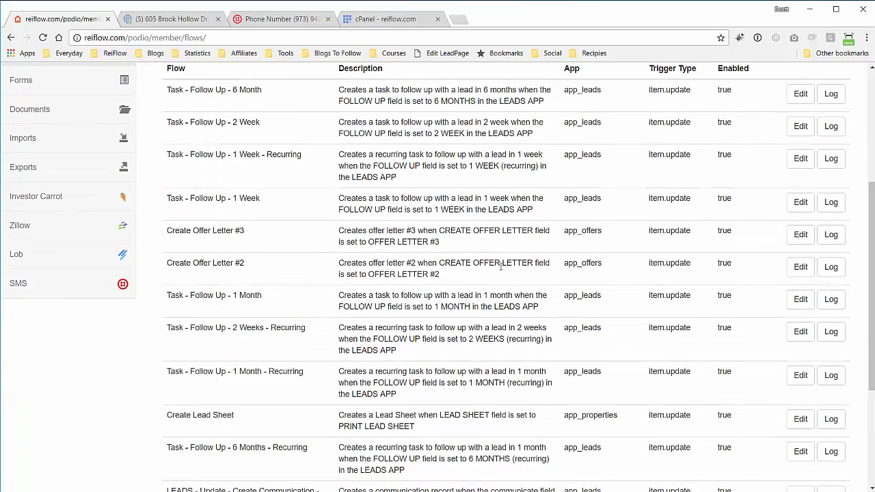
scroll(502, 270, down, 3)
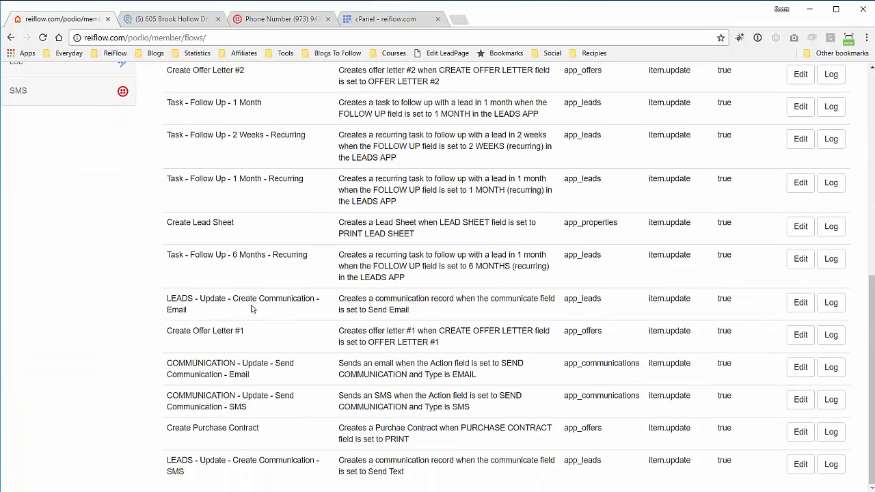
Examine the Leads and Communication flows that create and send email and SMS communications
triple_click(173, 297)
drag(173, 366, 270, 377)
triple_click(170, 395)
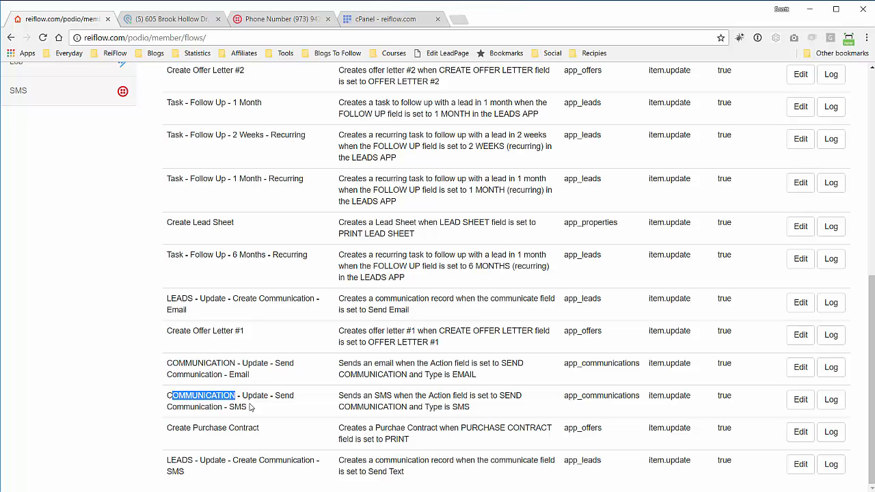
drag(167, 462, 188, 467)
triple_click(188, 467)
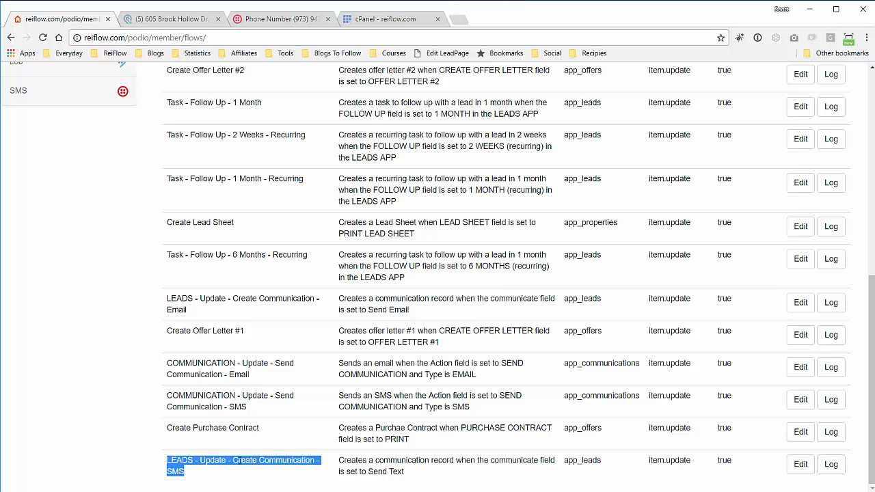
click(319, 368)
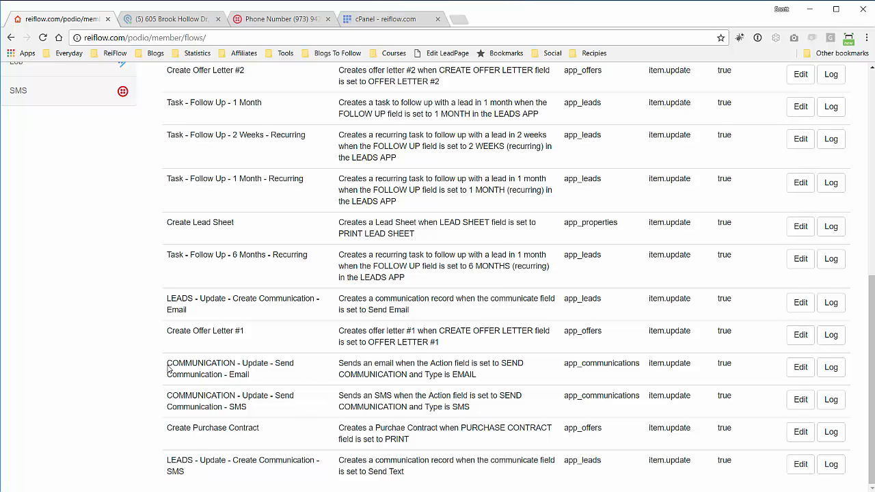
drag(169, 363, 287, 374)
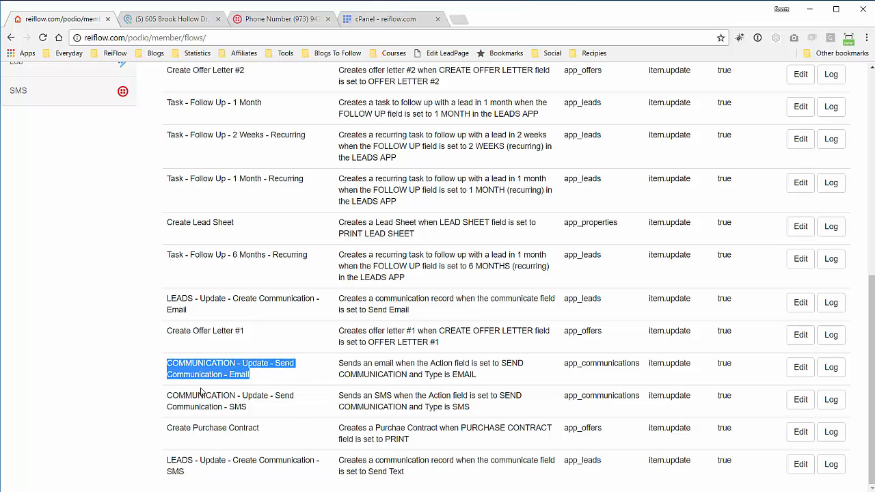
drag(168, 394, 257, 412)
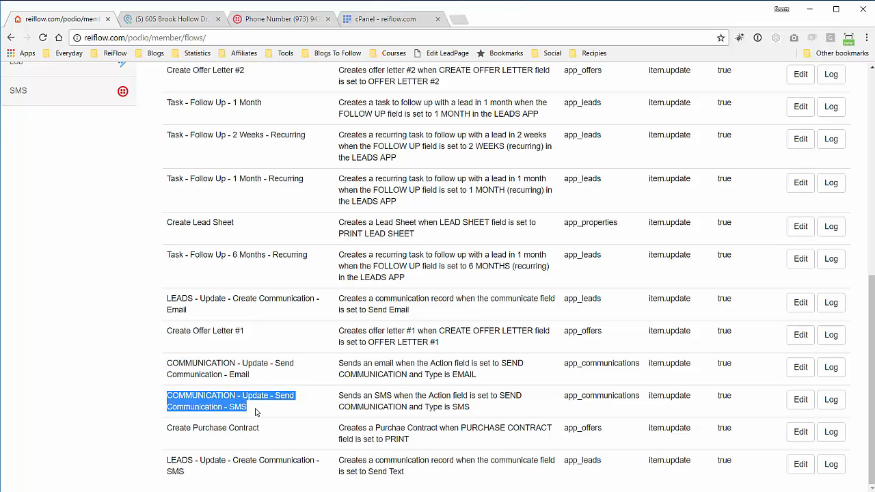
click(251, 402)
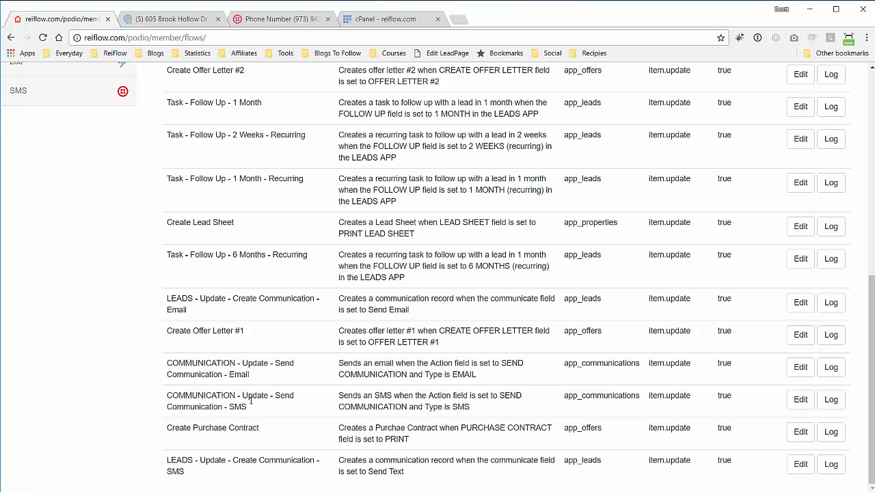
Edit the "COMMUNICATION - Update - Send Communication - SMS" flow and select the acquired Twilio number as the sending number in its SMS_TWILIO step
click(801, 400)
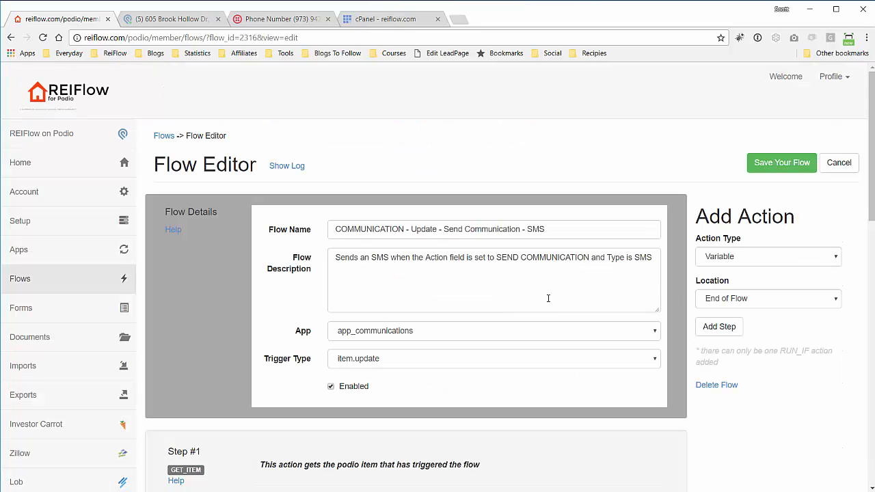
scroll(547, 299, down, 6)
scroll(602, 311, down, 2)
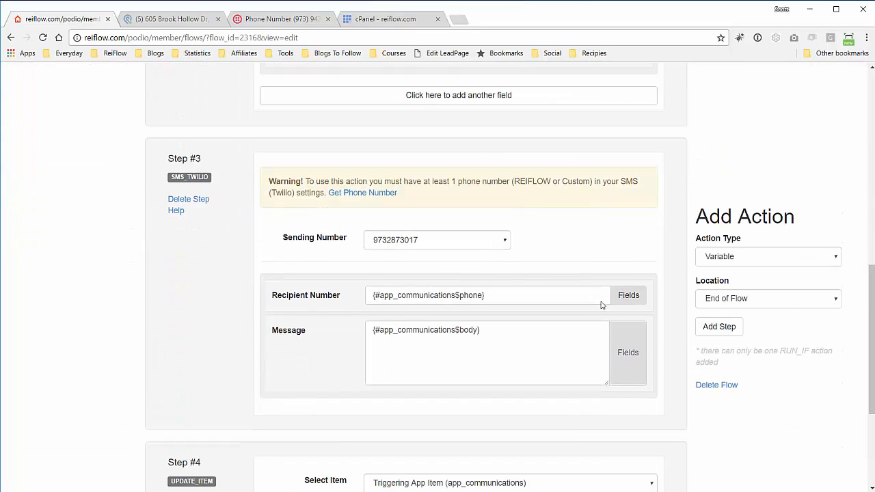
click(443, 234)
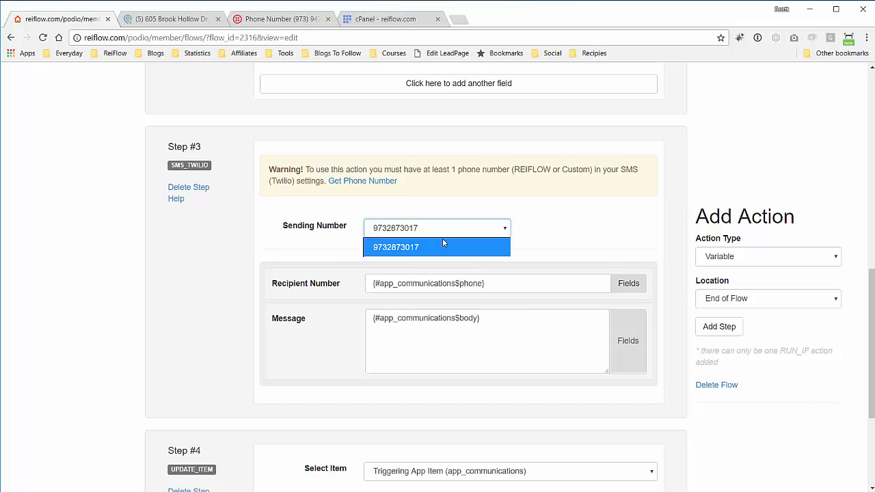
click(440, 245)
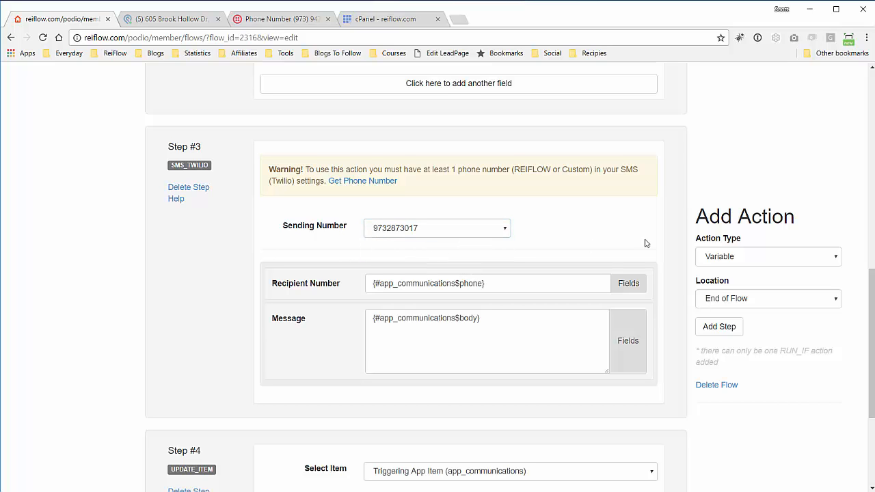
Save the SMS communication flow
scroll(656, 242, up, 6)
scroll(664, 234, up, 3)
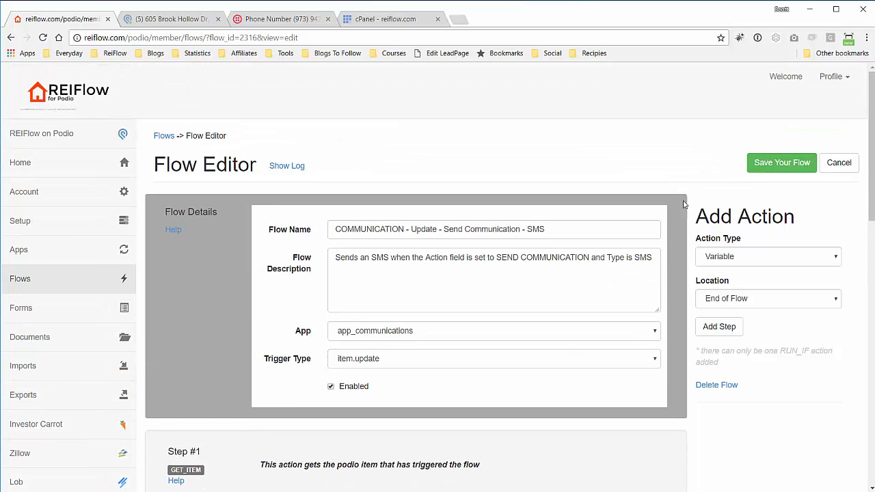
click(783, 163)
Switch to the open lead in Podio, clear its Communicate choice, and select Send Text again
click(166, 21)
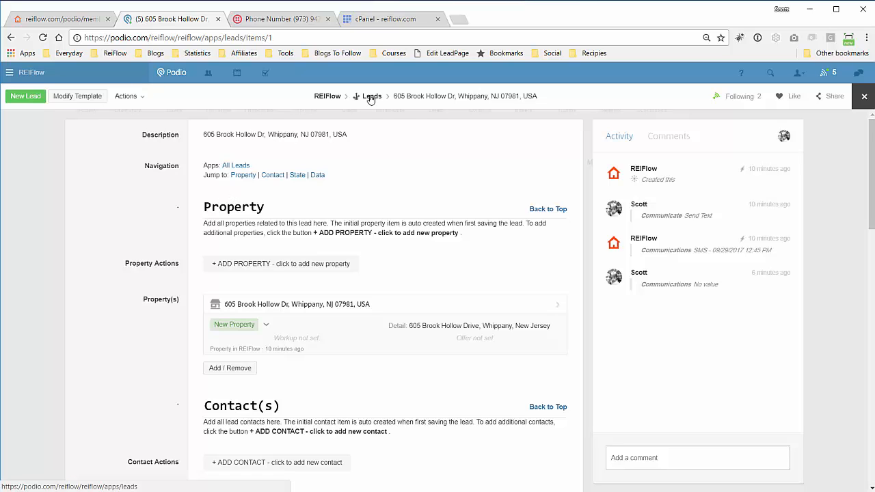
scroll(123, 254, down, 5)
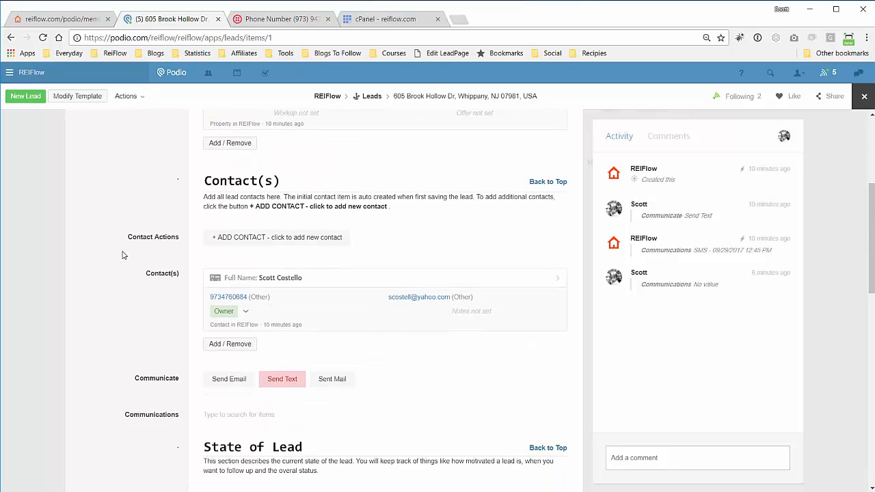
click(283, 266)
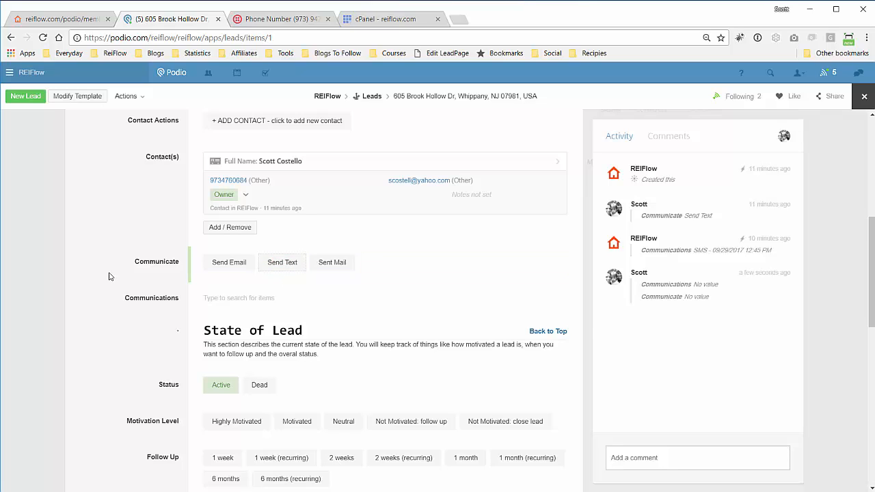
scroll(108, 275, down, 1)
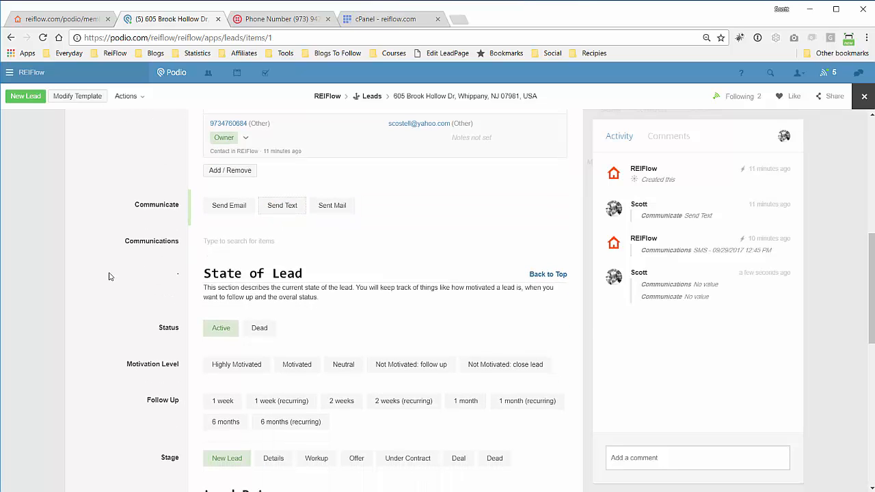
click(290, 209)
click(290, 210)
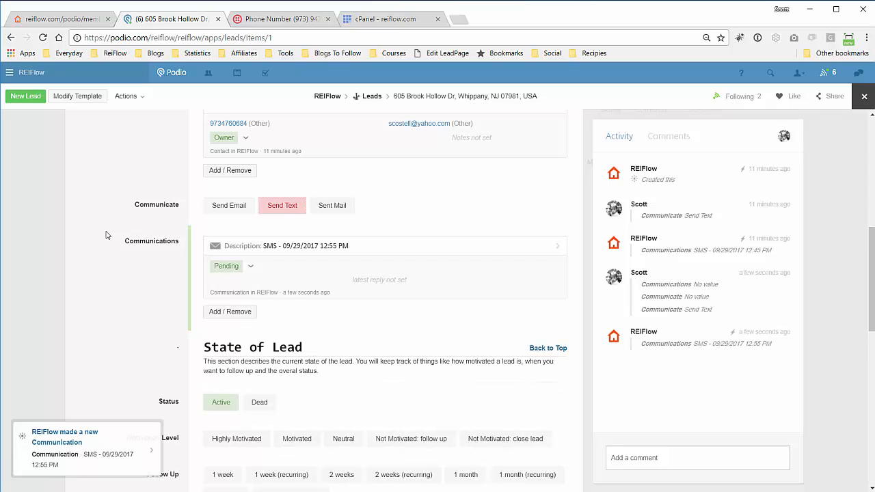
Open the pending SMS communication from the lead and review its type, phone number and other recipient details
click(375, 253)
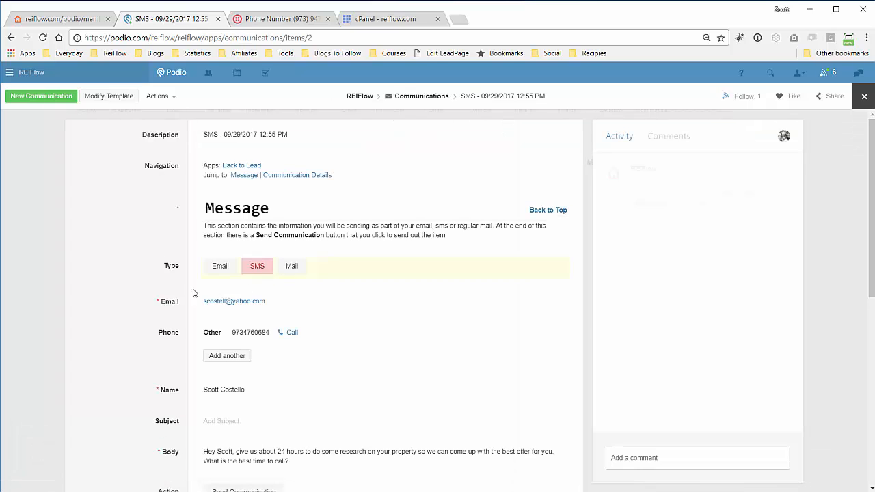
scroll(130, 288, down, 1)
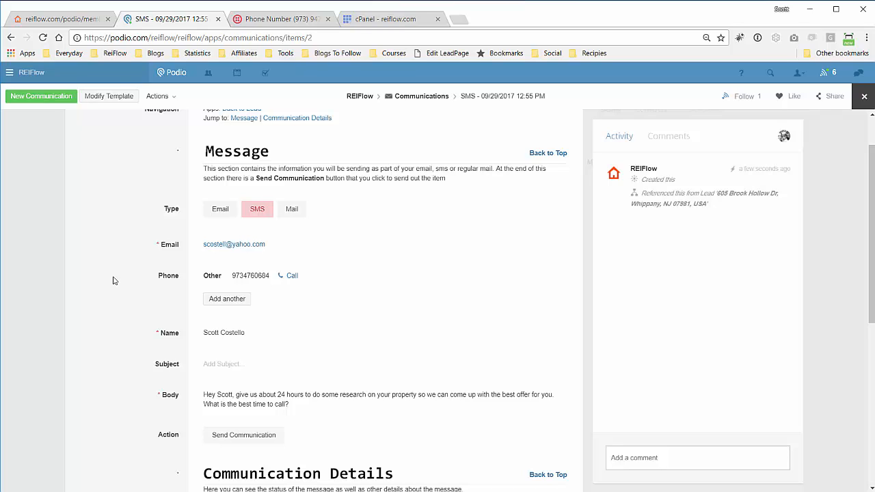
click(253, 277)
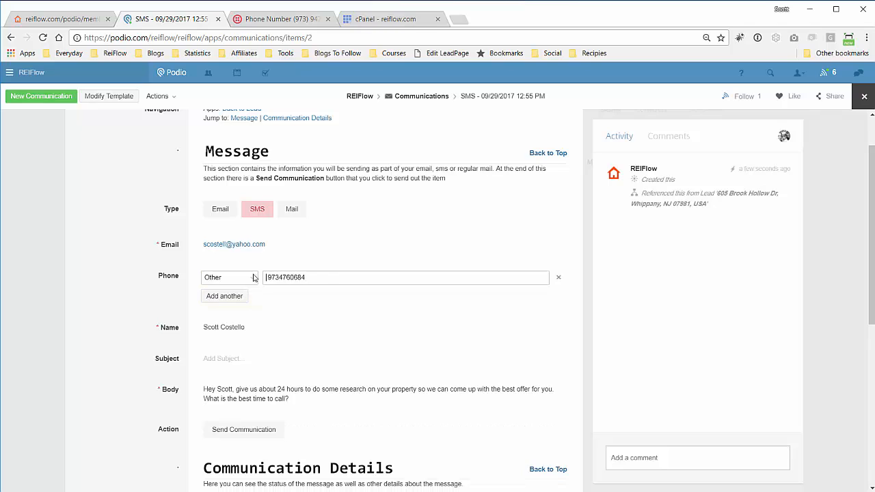
click(129, 276)
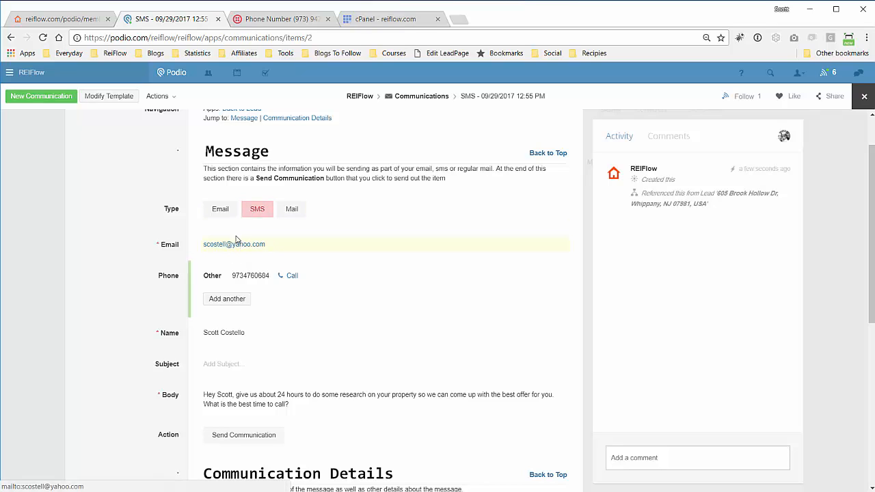
click(222, 215)
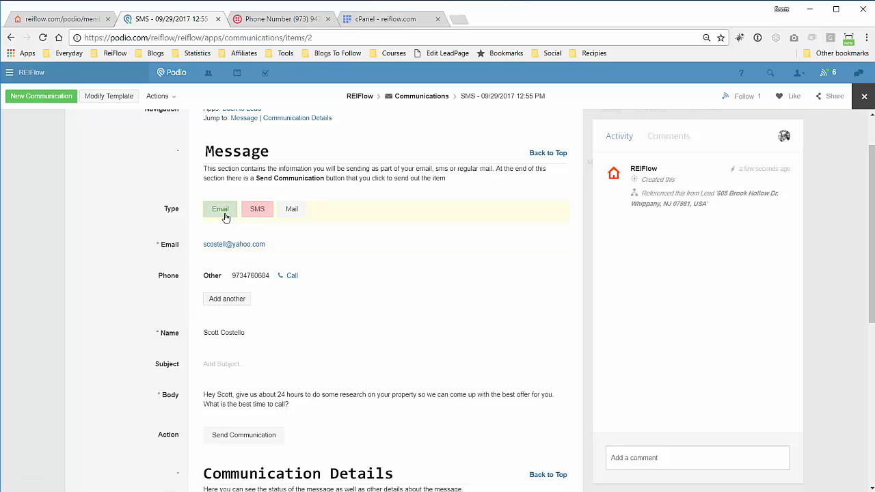
click(221, 214)
scroll(147, 266, down, 2)
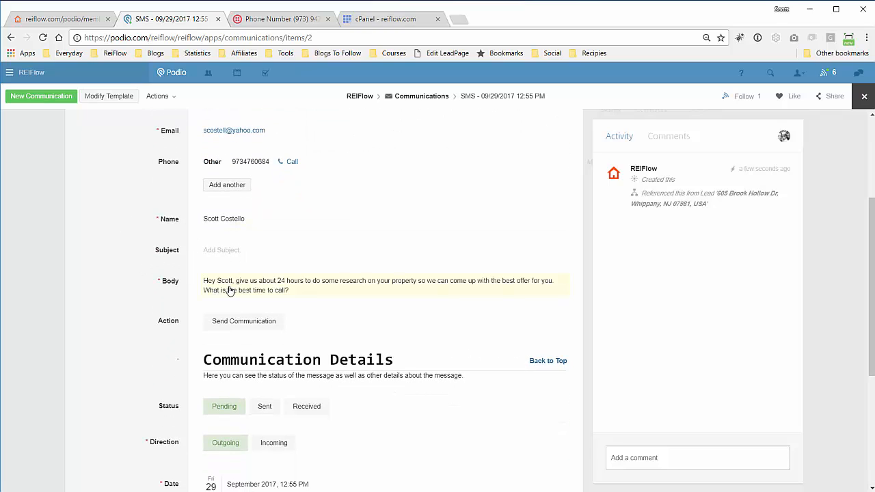
Open the message body for editing, keep its wording, and send the communication
click(275, 290)
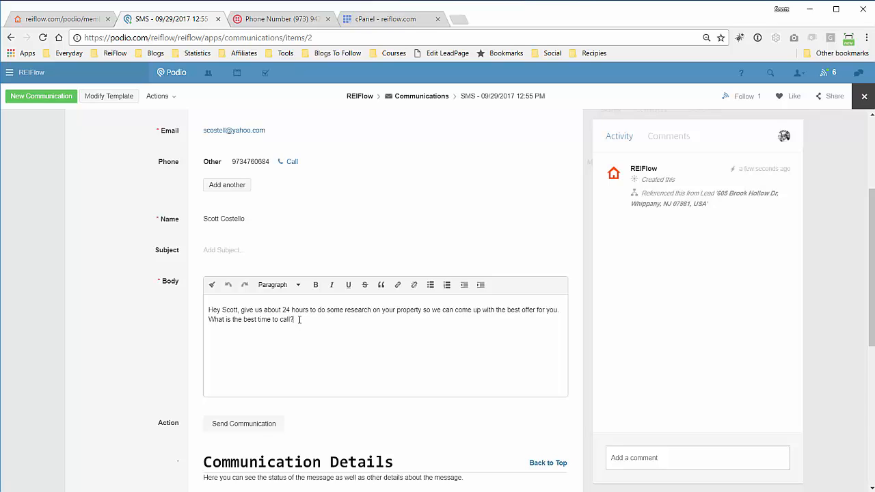
click(141, 310)
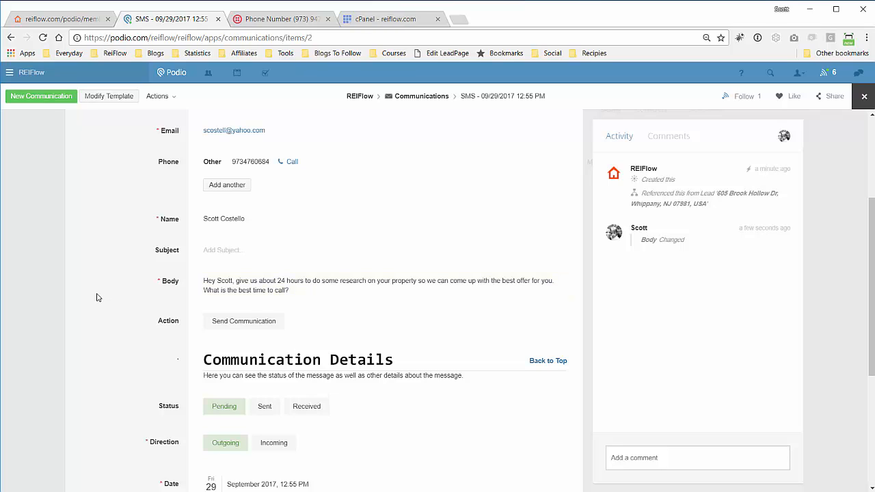
click(260, 323)
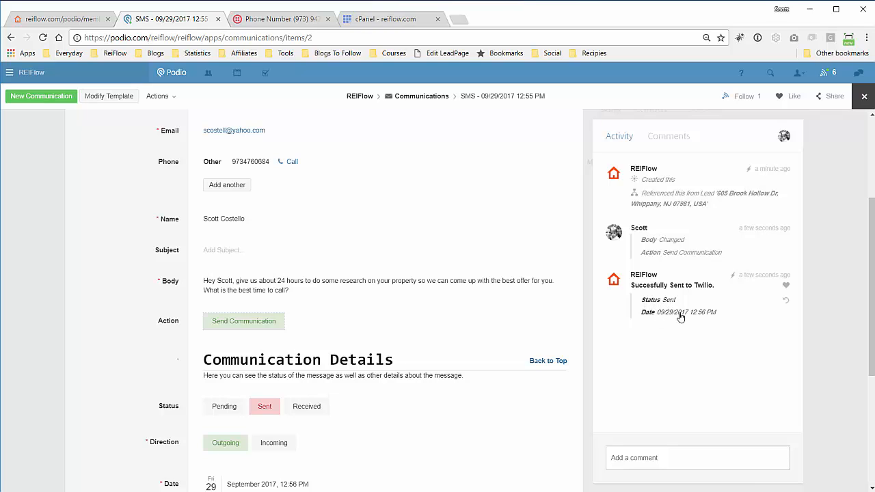
Examine the communication's status, direction, date and activity log for the delivery result and the seller's reply
scroll(125, 373, down, 1)
scroll(125, 373, down, 2)
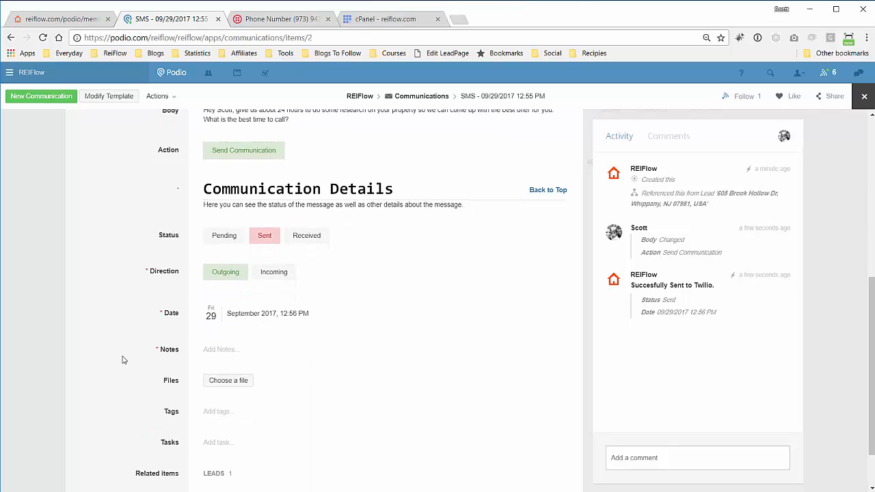
scroll(132, 351, up, 2)
scroll(132, 352, up, 1)
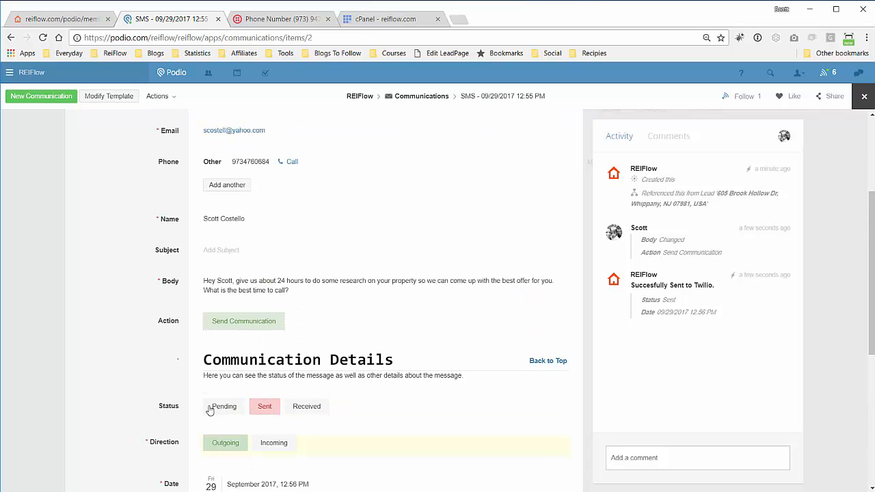
scroll(158, 303, up, 1)
scroll(158, 303, up, 2)
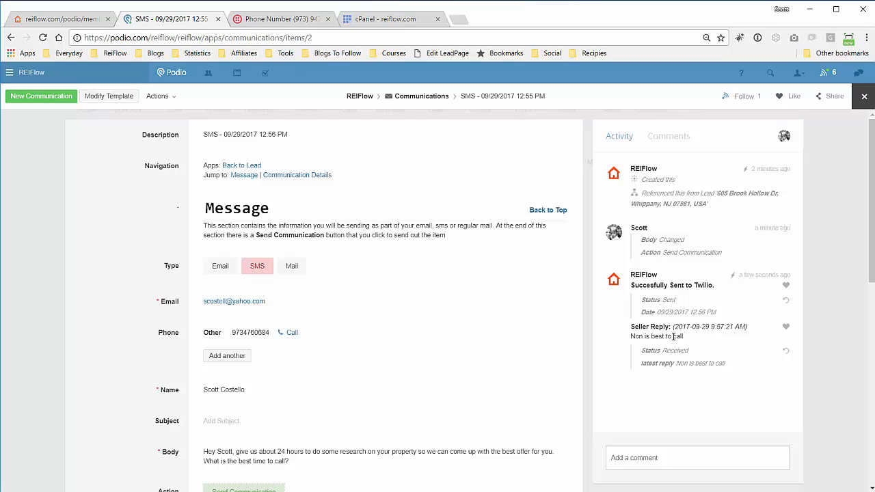
scroll(379, 347, down, 2)
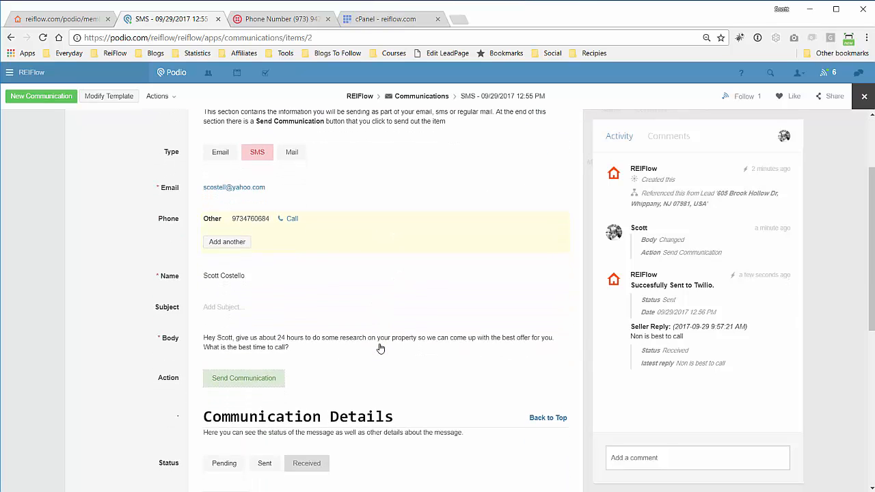
scroll(378, 347, down, 2)
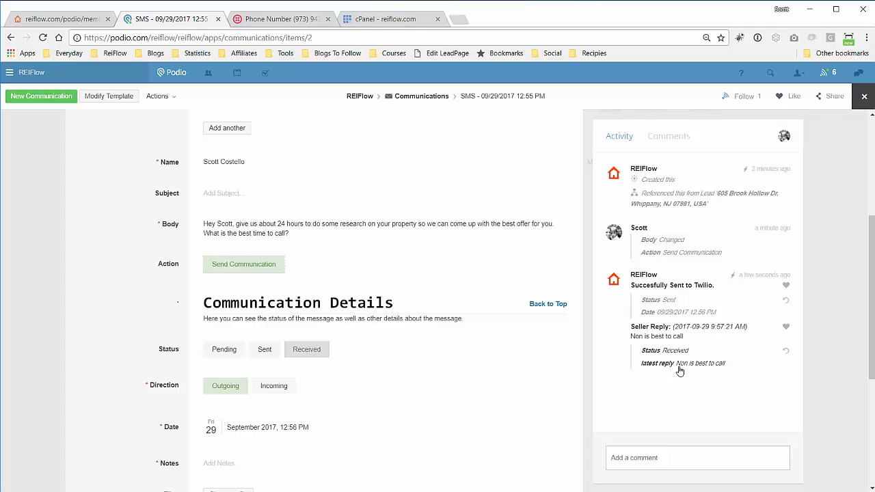
scroll(471, 336, up, 3)
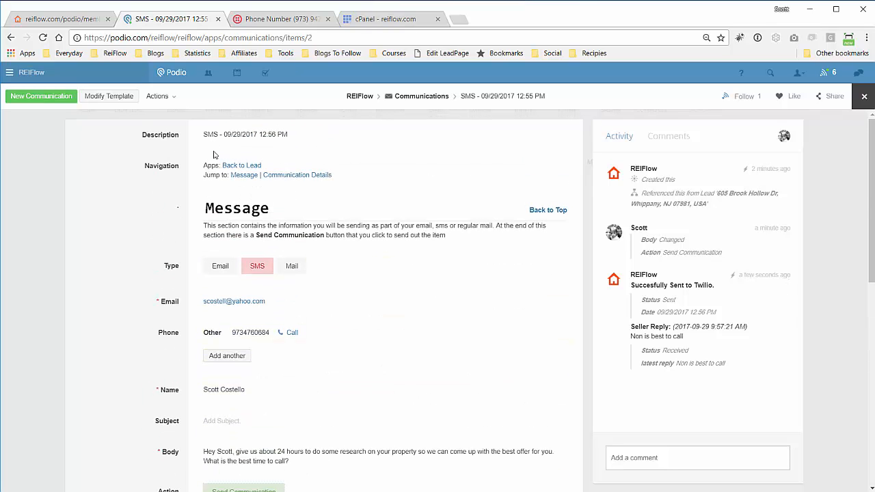
Go back to the lead and check the status and latest reply of its SMS communication
click(235, 165)
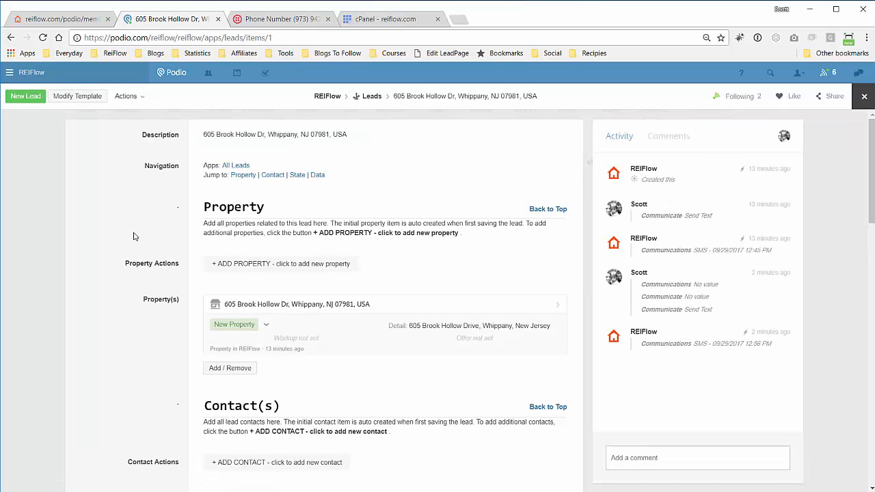
scroll(134, 236, down, 3)
scroll(134, 237, down, 2)
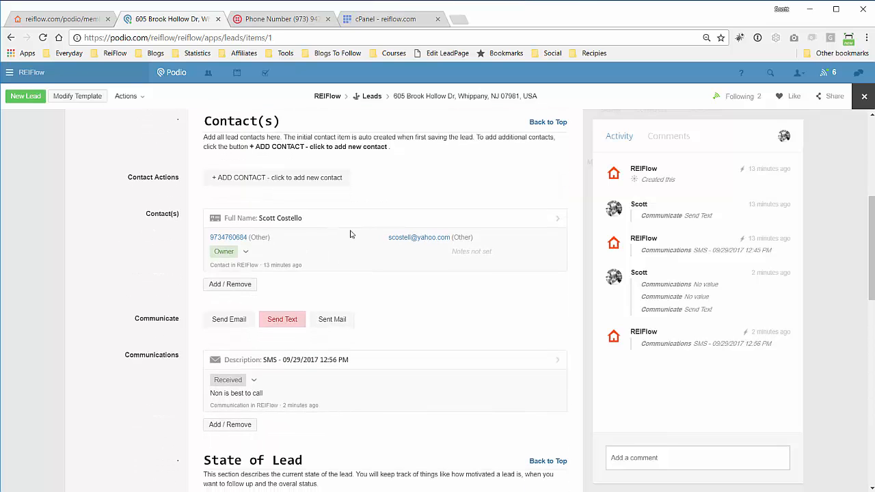
scroll(134, 281, down, 3)
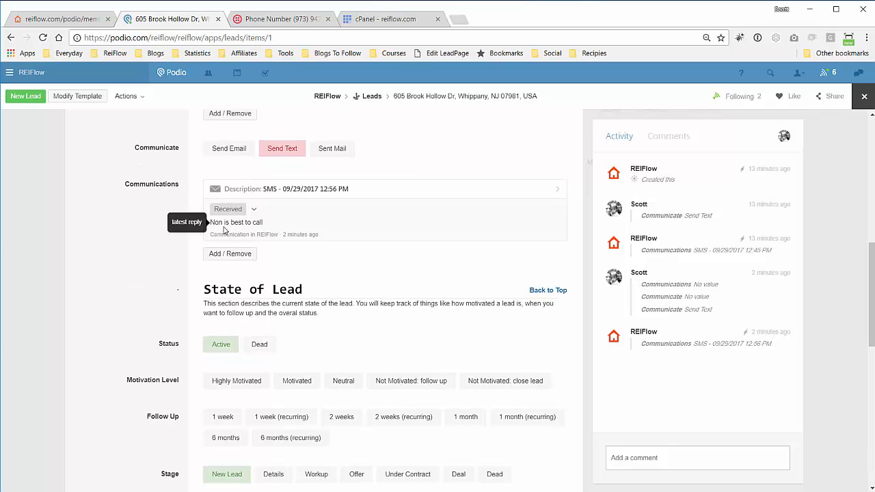
scroll(138, 230, up, 1)
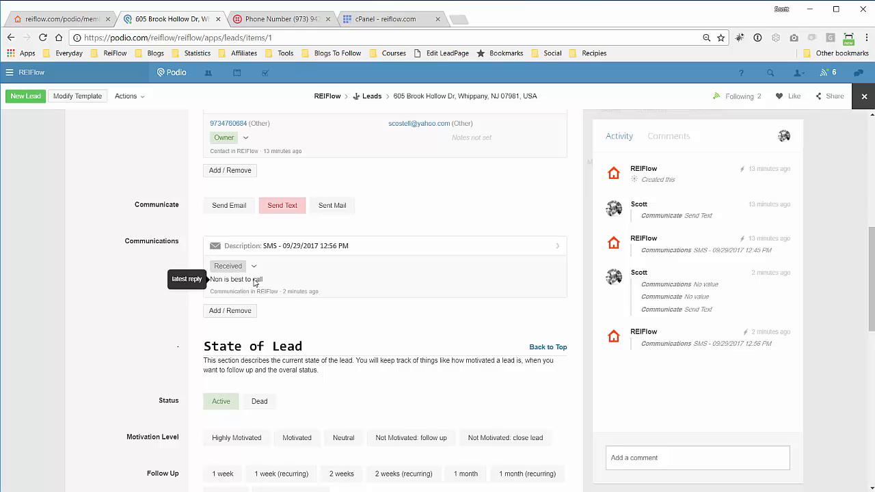
Reopen the lead's SMS communication and reply to the seller by adding the comment "great! call you then"
click(339, 248)
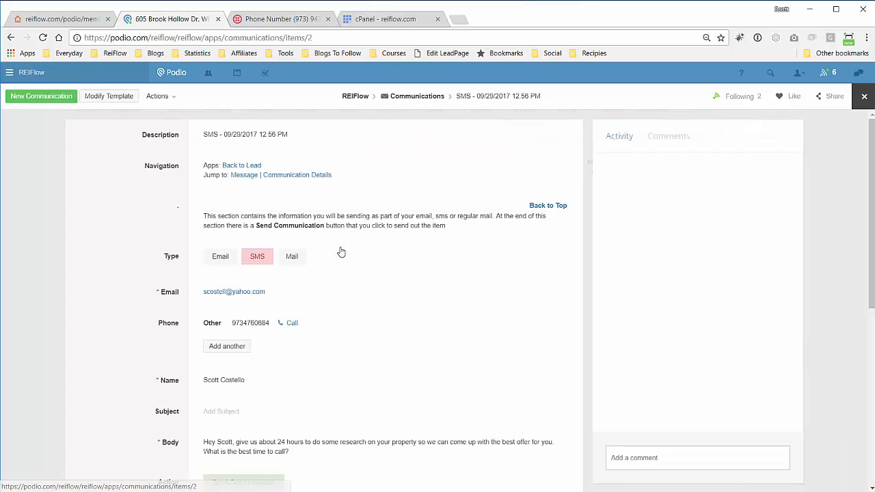
scroll(385, 276, down, 2)
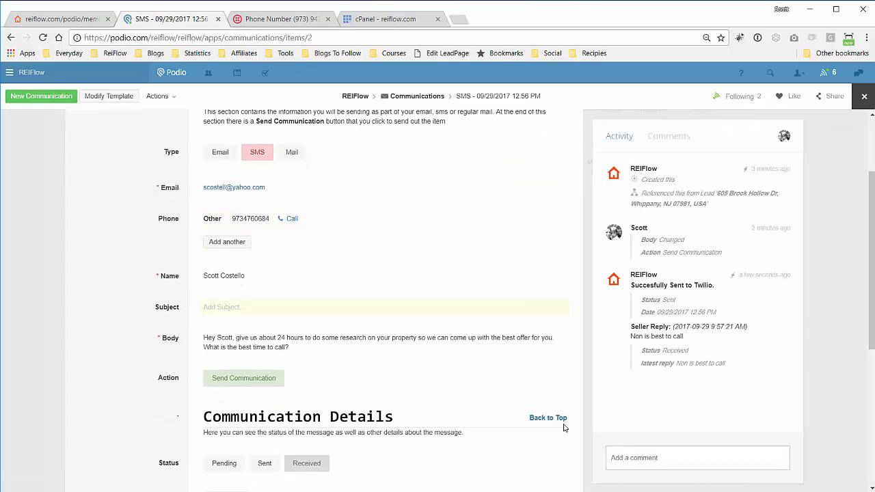
click(694, 458)
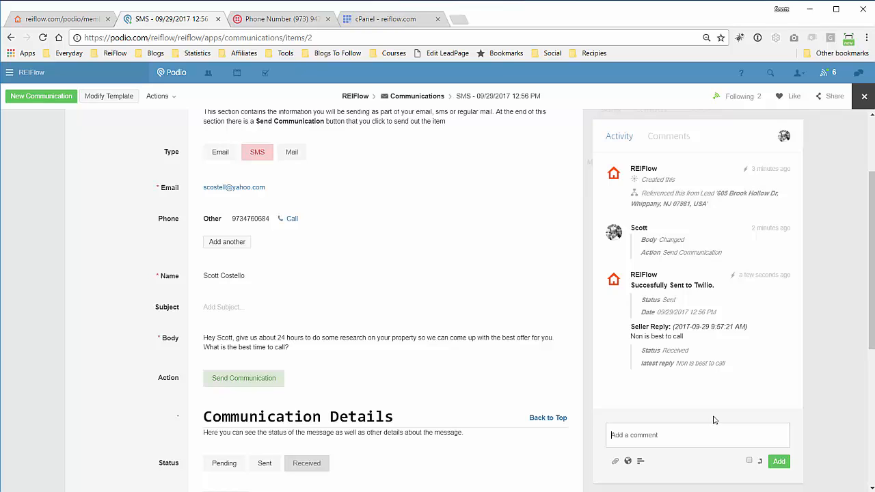
text(great! call you then)
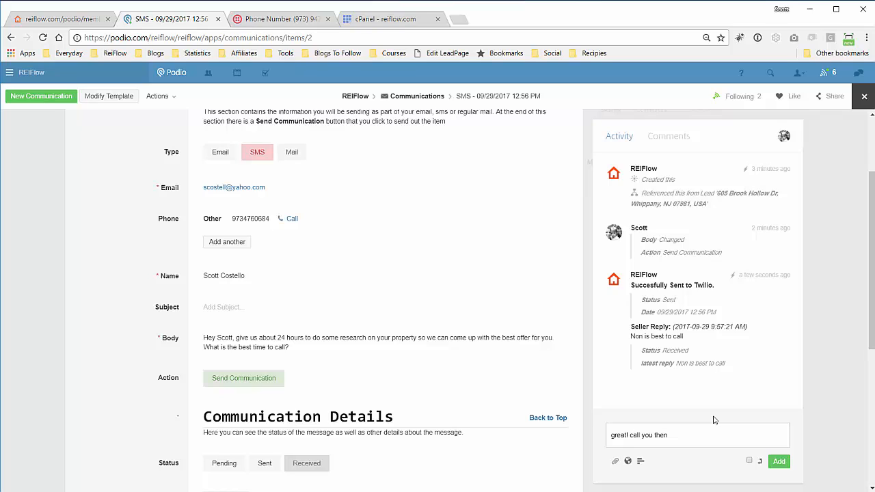
click(780, 462)
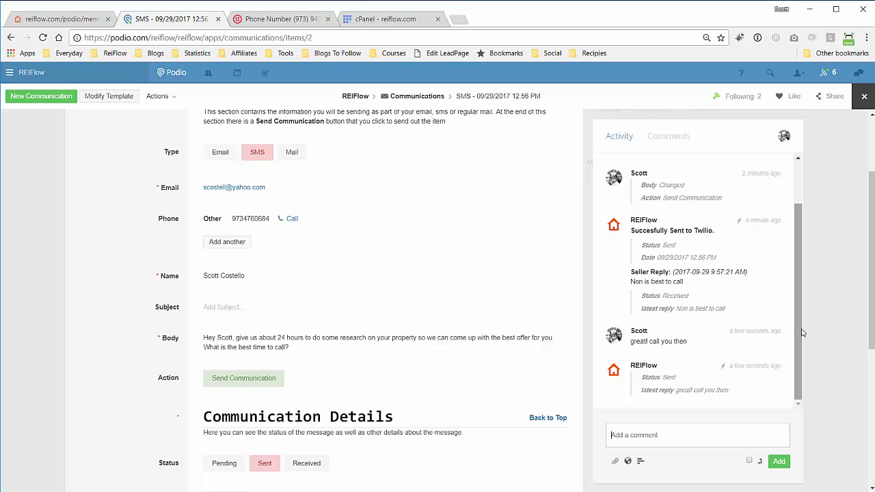
Switch to REIFlow, go to the Twilio SMS Integration page, and open the form for adding your own Twilio number
click(61, 19)
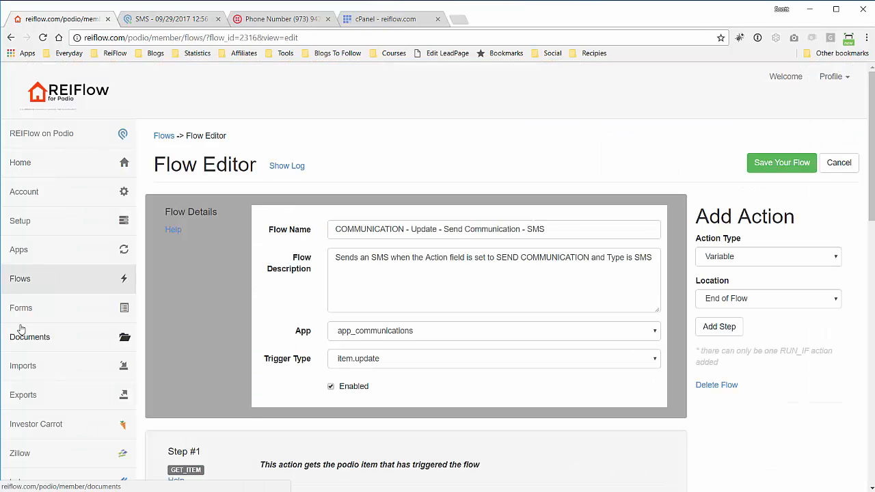
scroll(22, 333, down, 2)
click(18, 399)
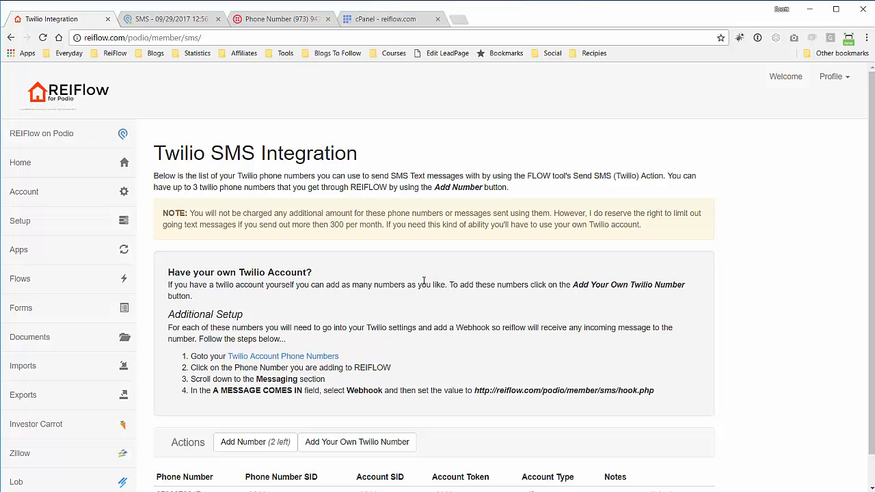
scroll(424, 281, down, 1)
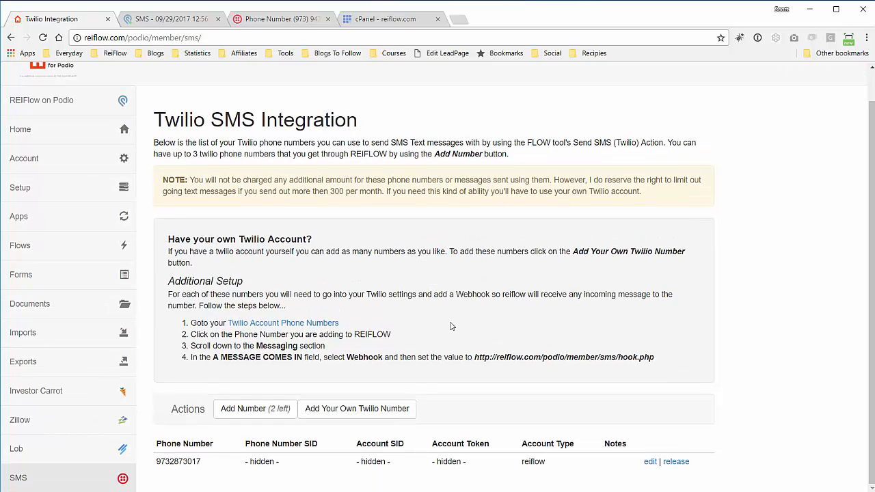
click(370, 414)
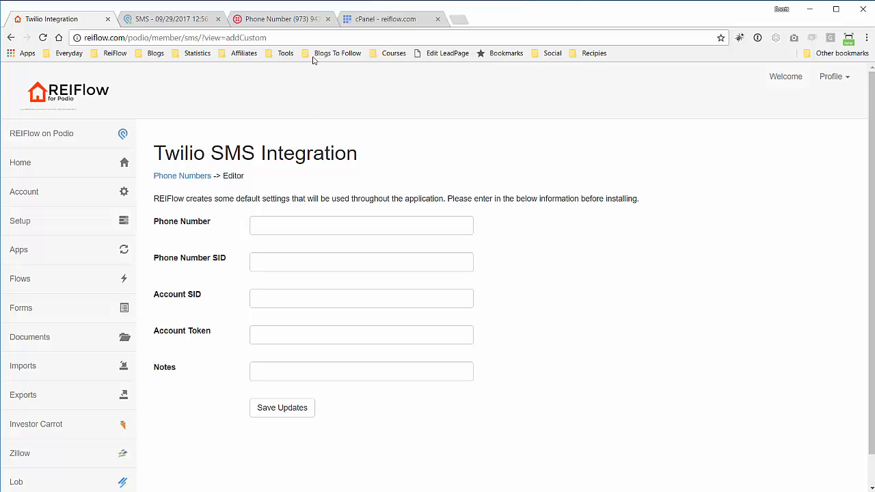
Switch to the Twilio console, open the Whippany, NJ number from the active numbers, and copy its friendly name
click(299, 20)
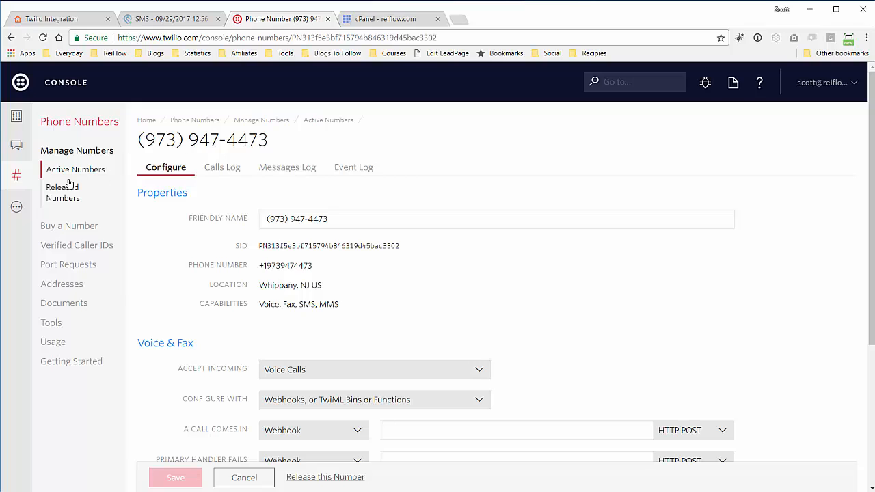
click(17, 180)
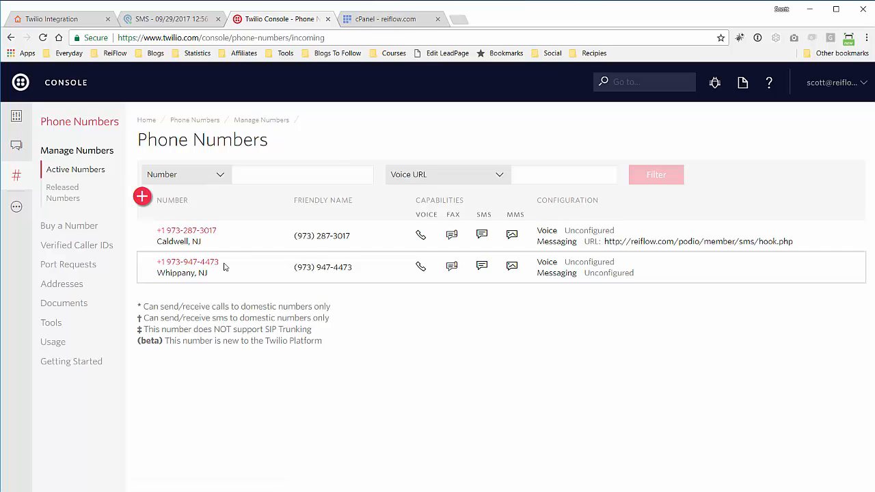
drag(224, 266, 166, 267)
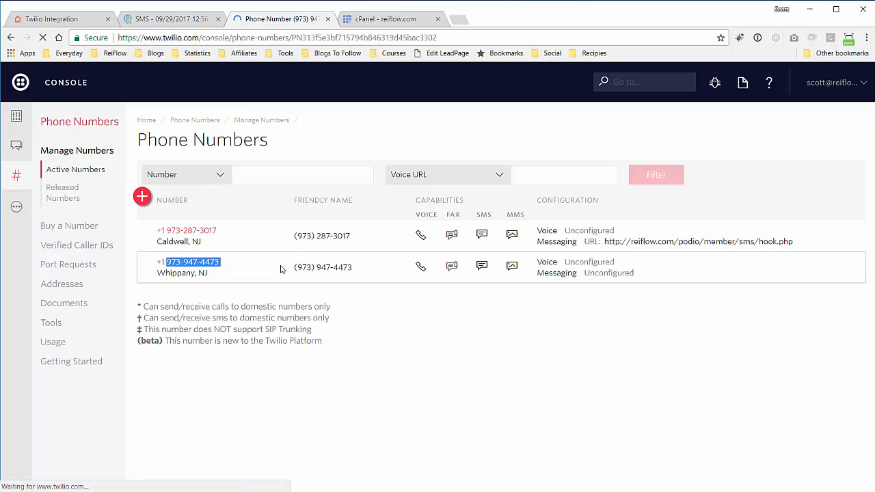
drag(359, 220, 242, 222)
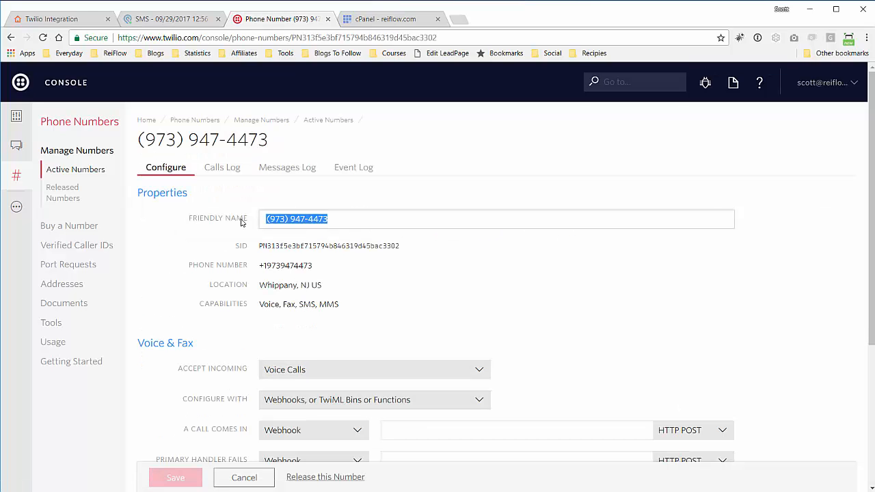
right_click(319, 218)
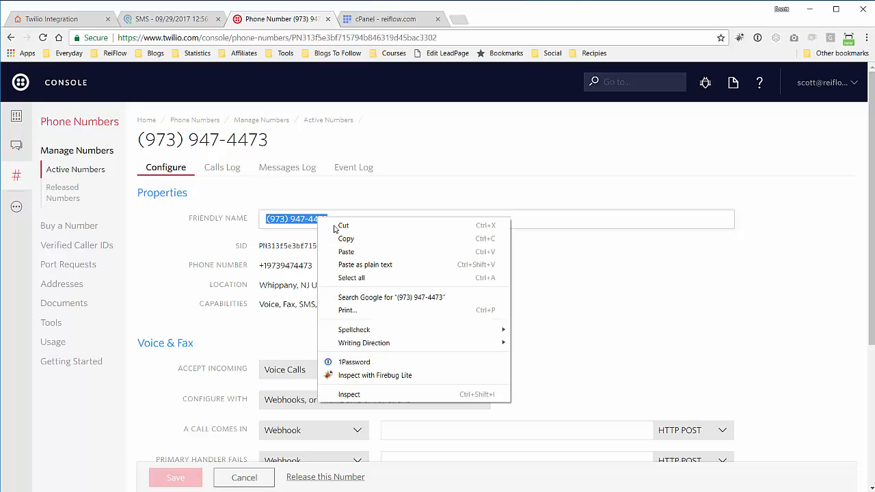
click(348, 239)
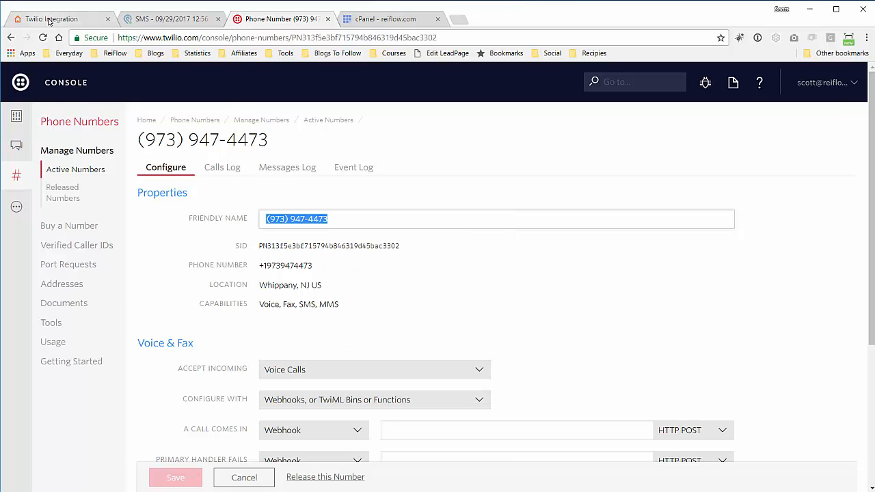
Go back to REIFlow and paste the copied number into the Phone Number field of the Twilio number form
click(51, 19)
click(258, 262)
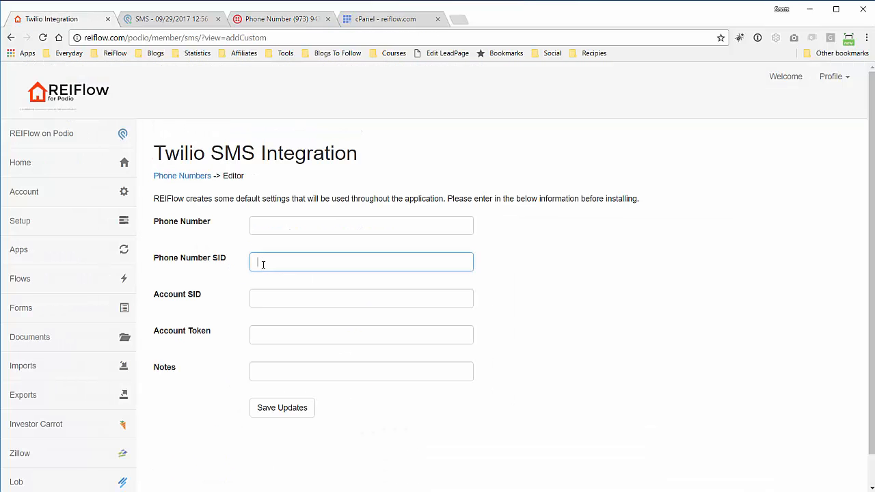
right_click(262, 264)
click(268, 229)
right_click(267, 224)
click(295, 292)
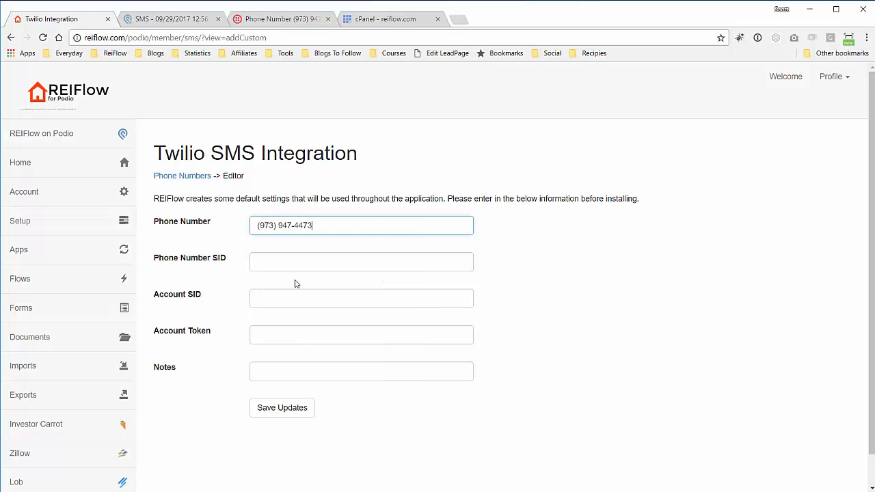
Copy the Whippany number's SID from the Twilio console and paste it as the Phone Number SID in REIFlow
click(183, 18)
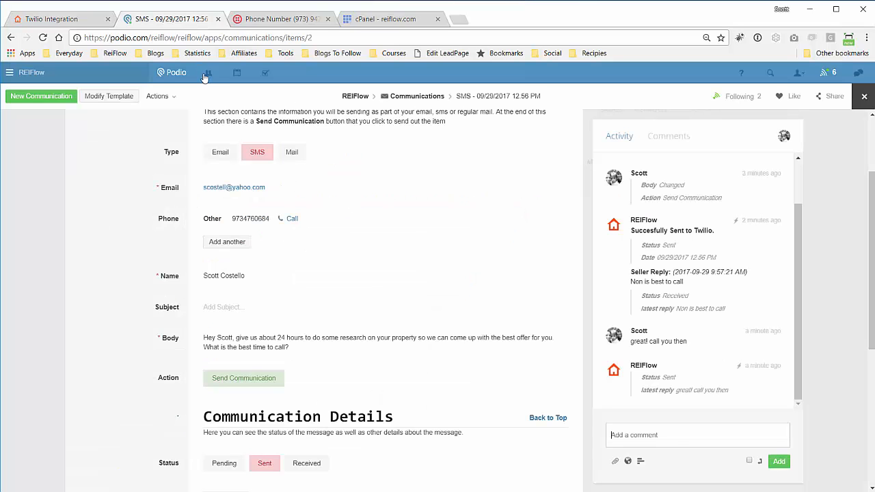
click(257, 21)
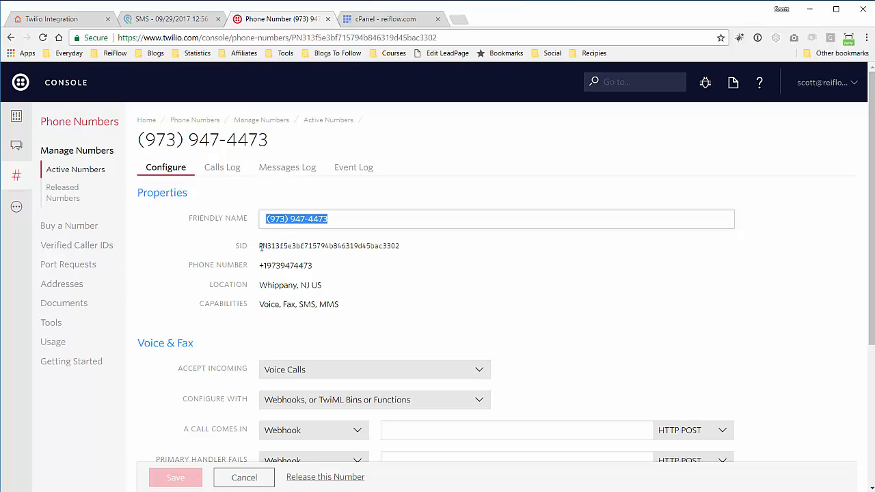
drag(260, 247, 401, 247)
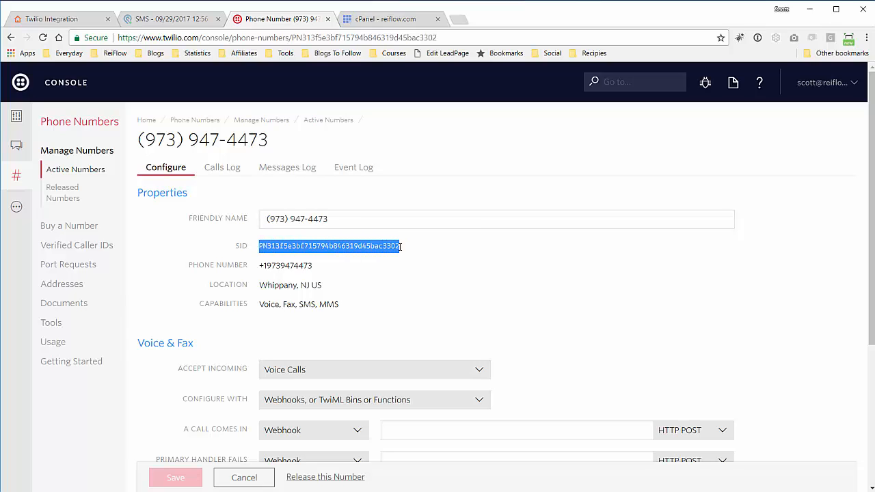
right_click(401, 246)
click(404, 254)
click(68, 19)
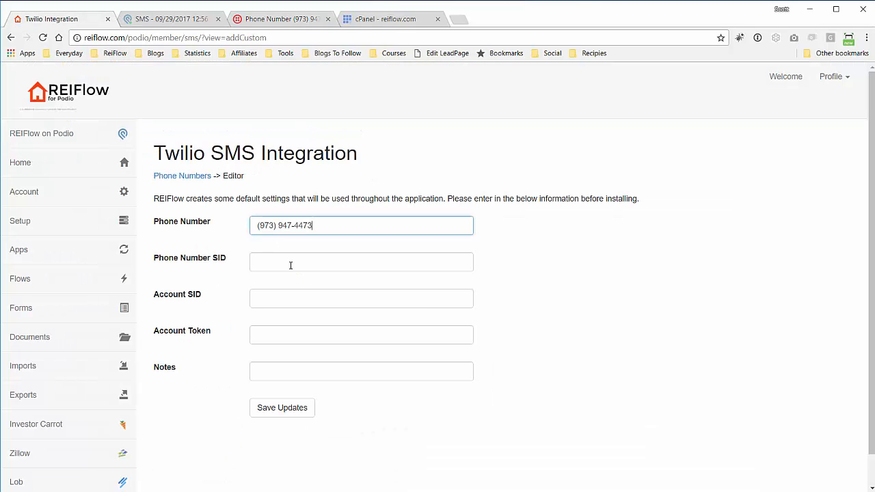
click(290, 265)
right_click(291, 265)
click(330, 332)
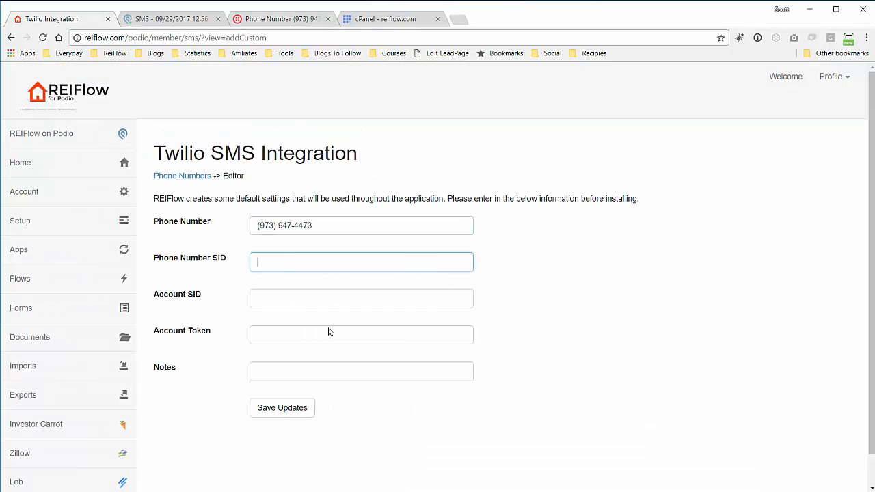
Copy the account SID from the Twilio console dashboard and paste it into REIFlow's Account SID field
click(299, 303)
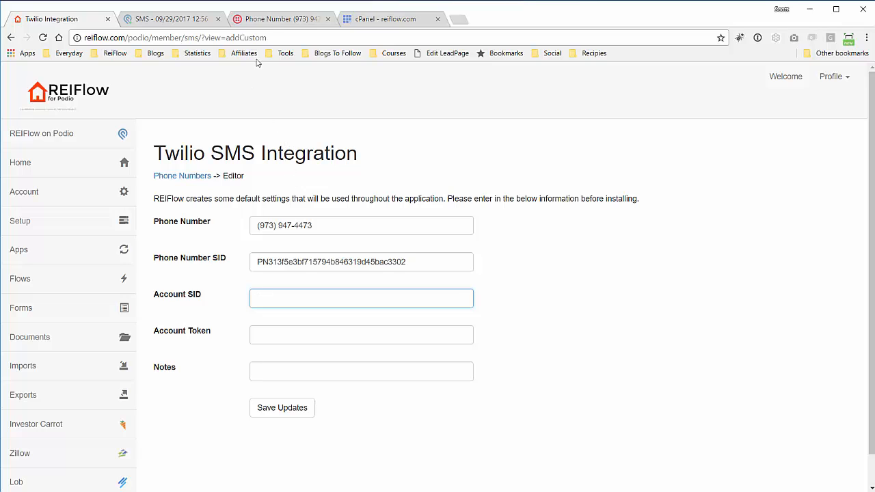
click(271, 23)
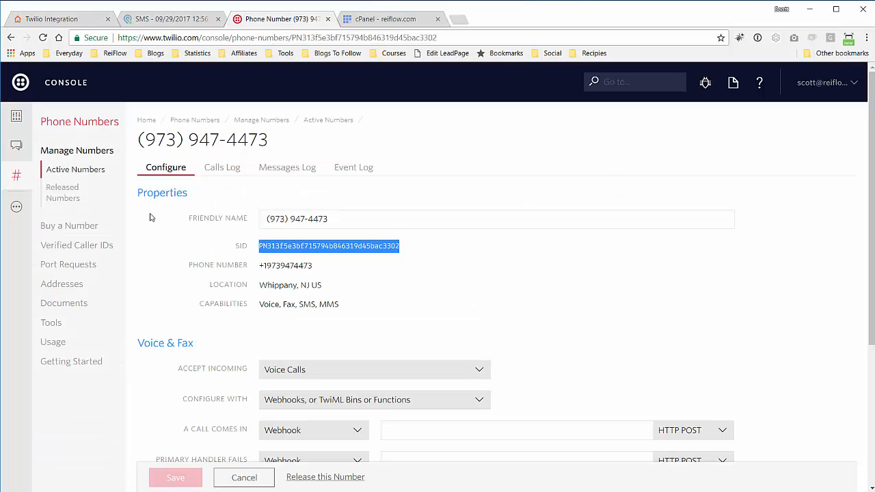
click(16, 117)
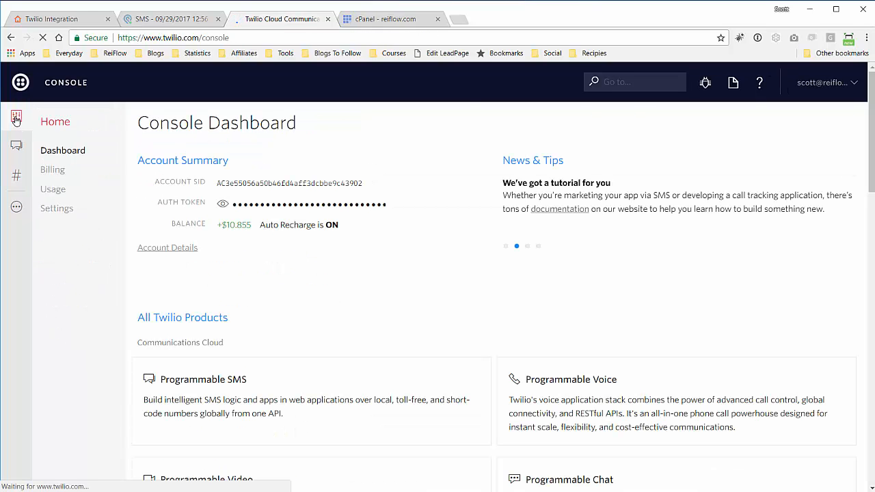
double_click(270, 183)
right_click(271, 183)
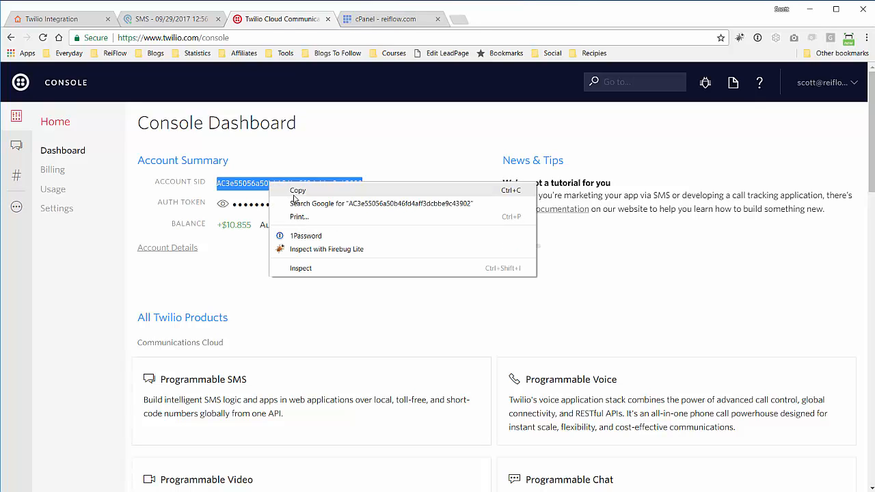
click(295, 193)
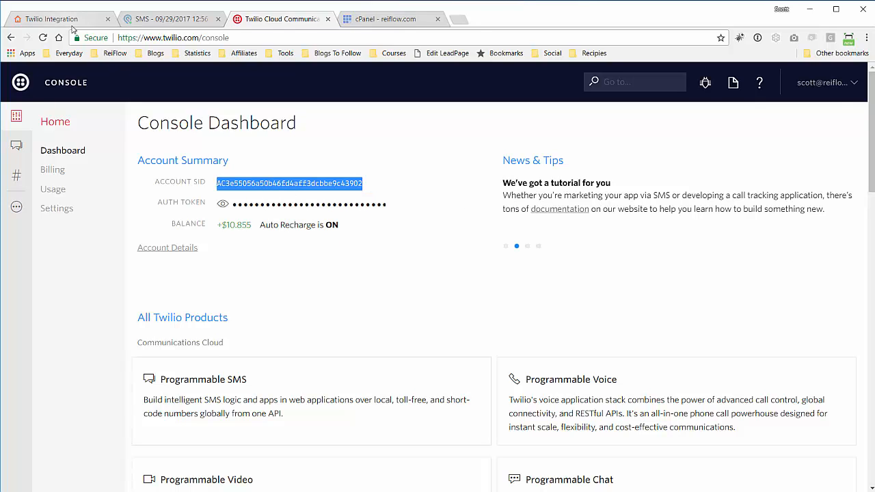
click(69, 21)
right_click(290, 298)
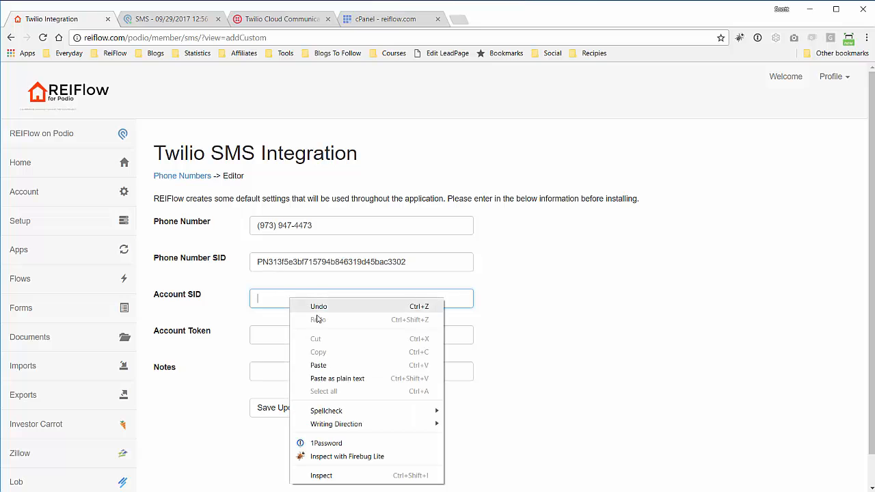
click(322, 365)
Reveal and copy the auth token on the Twilio dashboard, and paste it into REIFlow's Account Token field
click(263, 20)
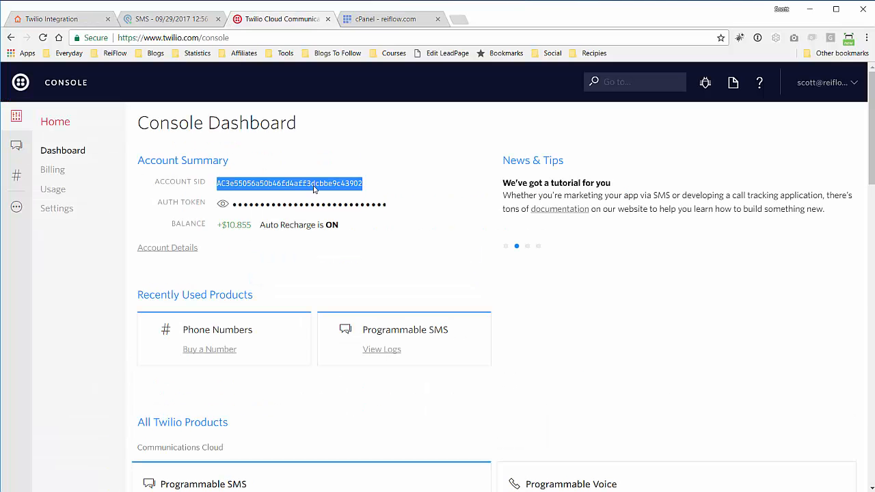
click(314, 205)
double_click(349, 205)
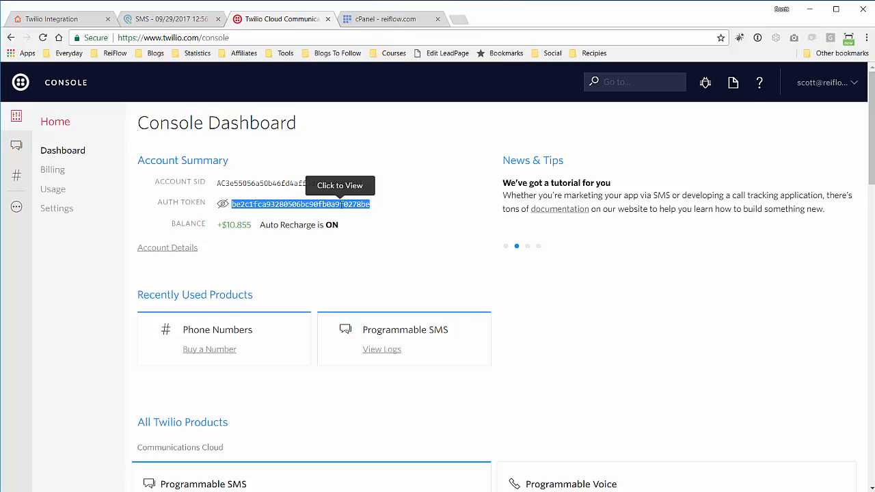
right_click(351, 207)
click(361, 215)
click(79, 19)
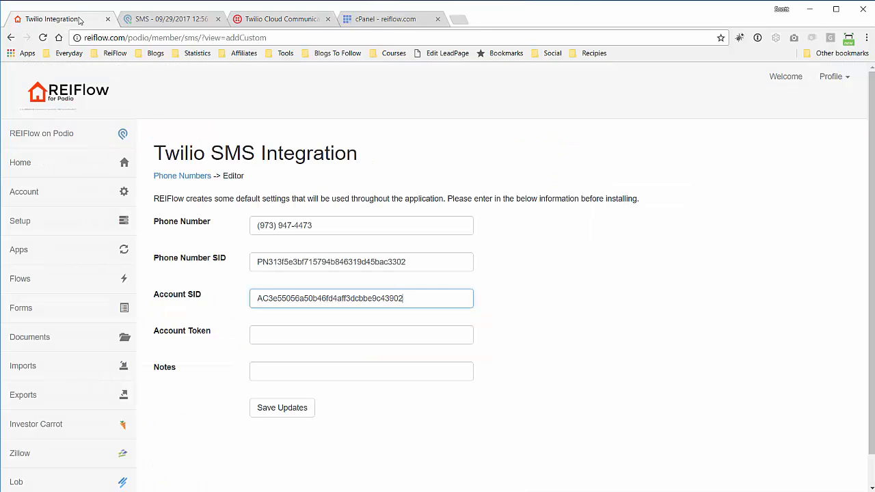
click(272, 334)
right_click(271, 333)
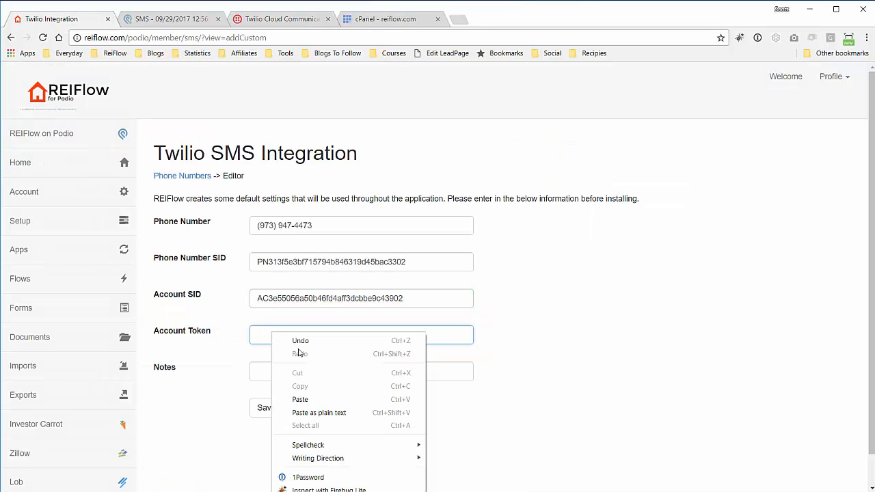
click(305, 398)
click(304, 406)
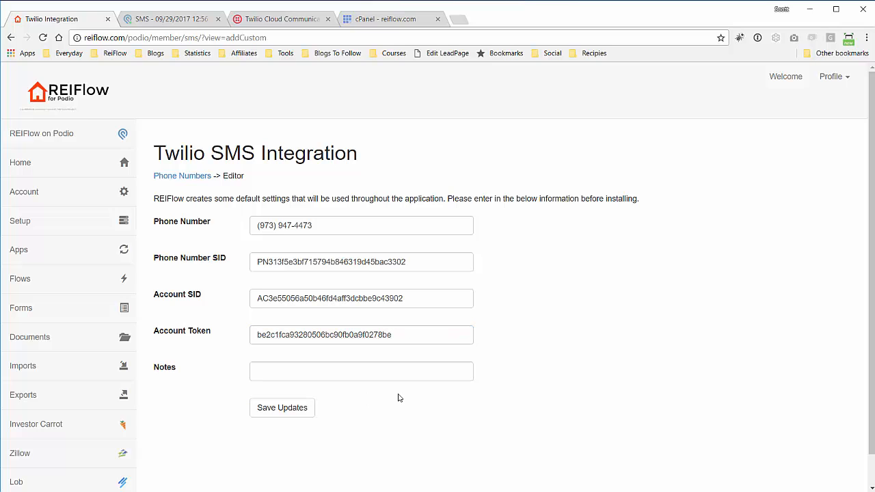
Return to REIFlow's phone number list, follow its link to the Twilio account phone numbers, and open the Whippany number's Messaging settings
click(205, 179)
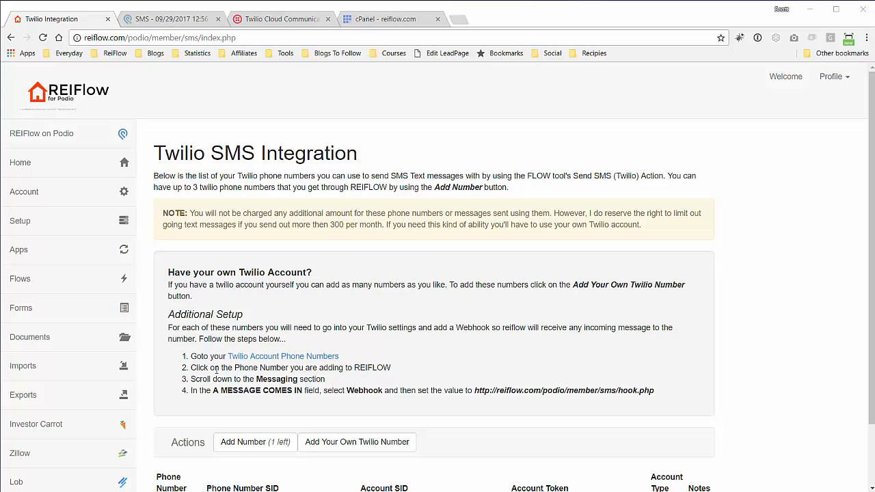
click(266, 360)
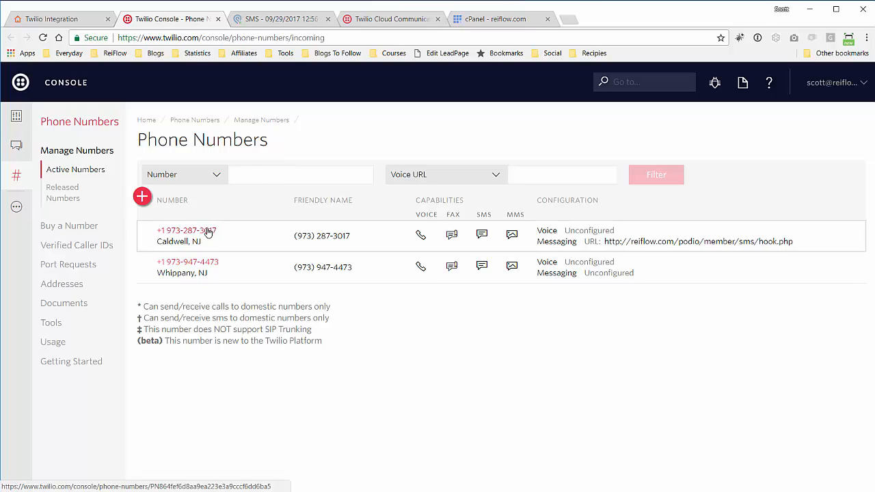
click(203, 268)
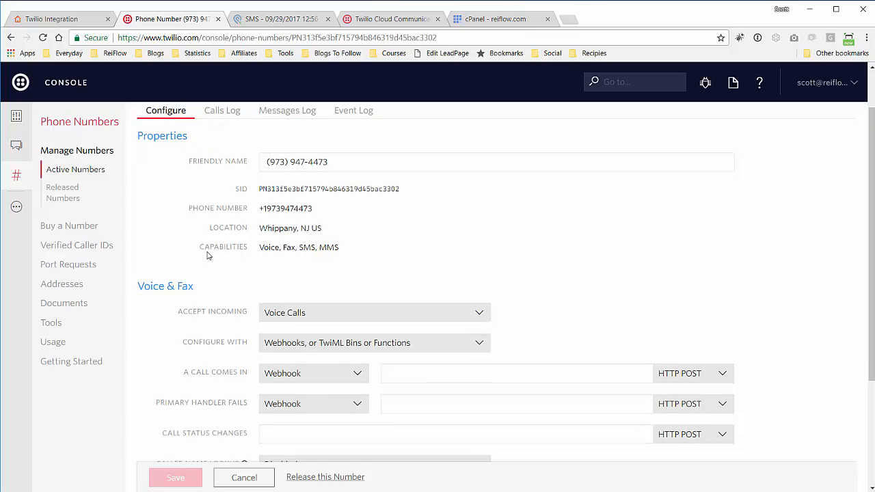
scroll(207, 254, down, 3)
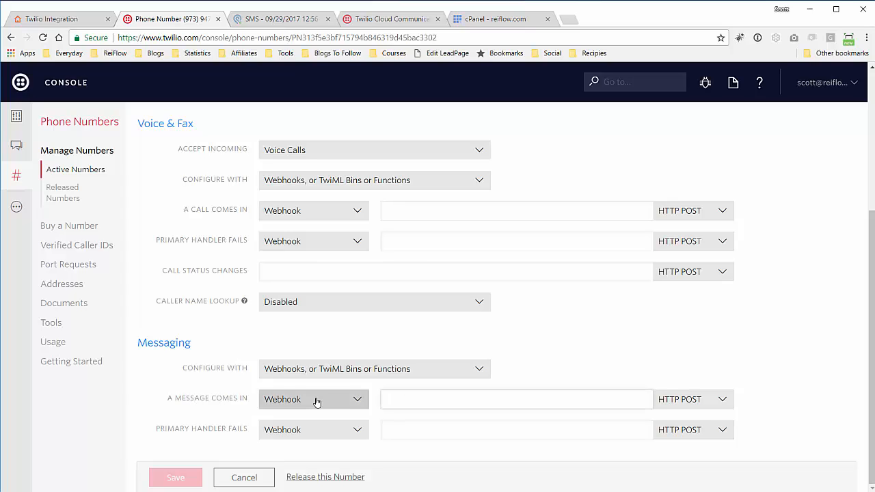
click(401, 398)
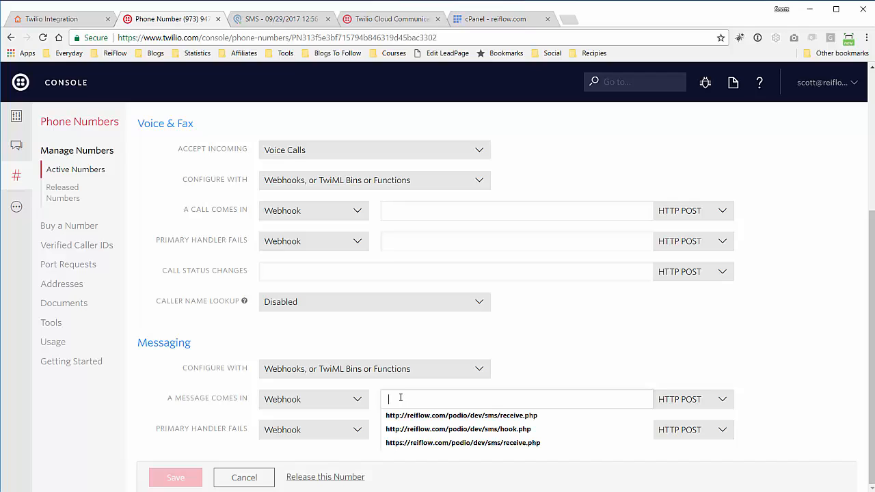
click(575, 383)
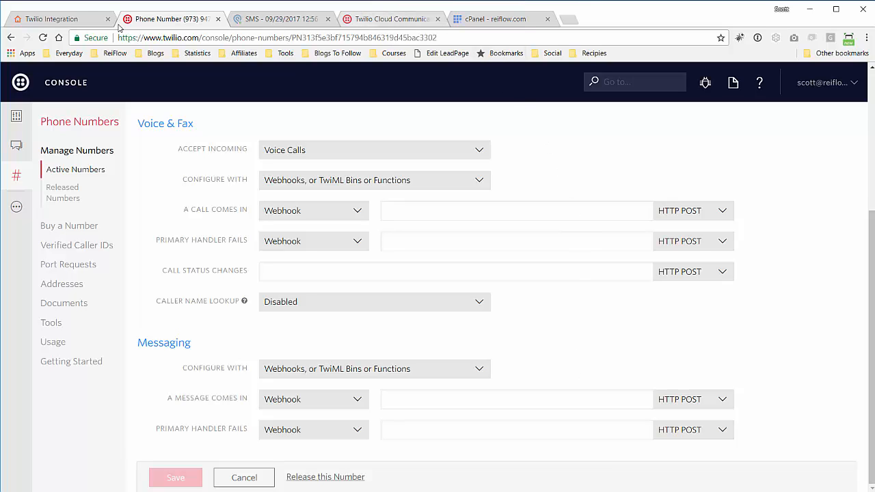
click(62, 19)
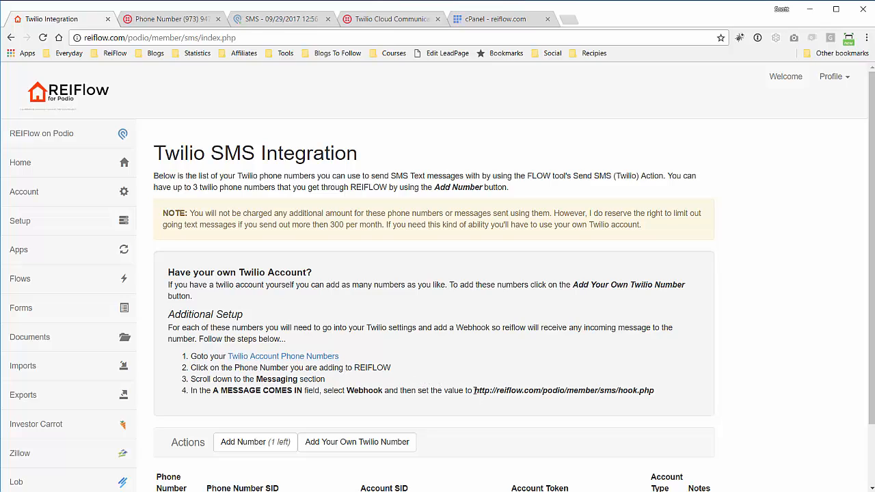
drag(475, 390, 654, 391)
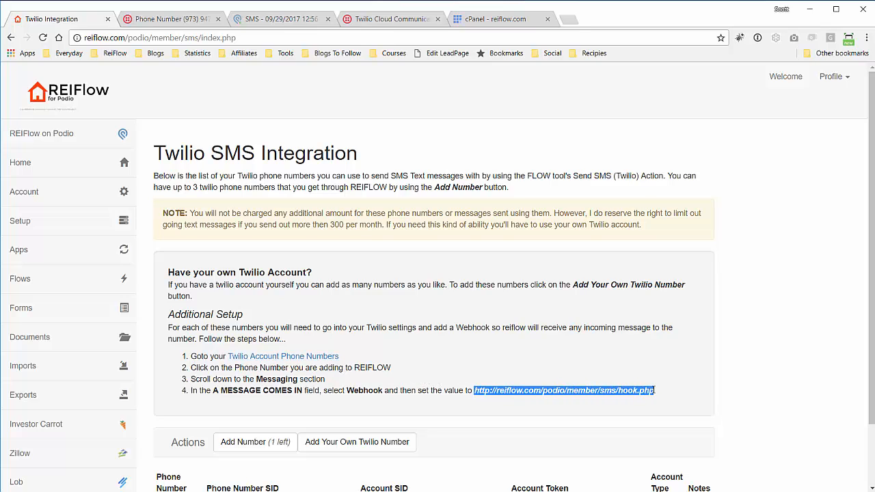
right_click(650, 391)
click(673, 397)
click(390, 21)
click(179, 19)
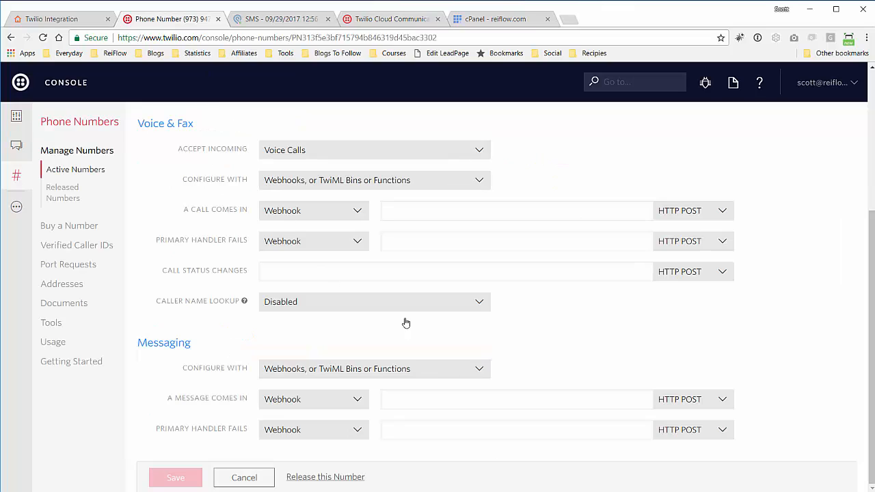
click(435, 398)
right_click(434, 398)
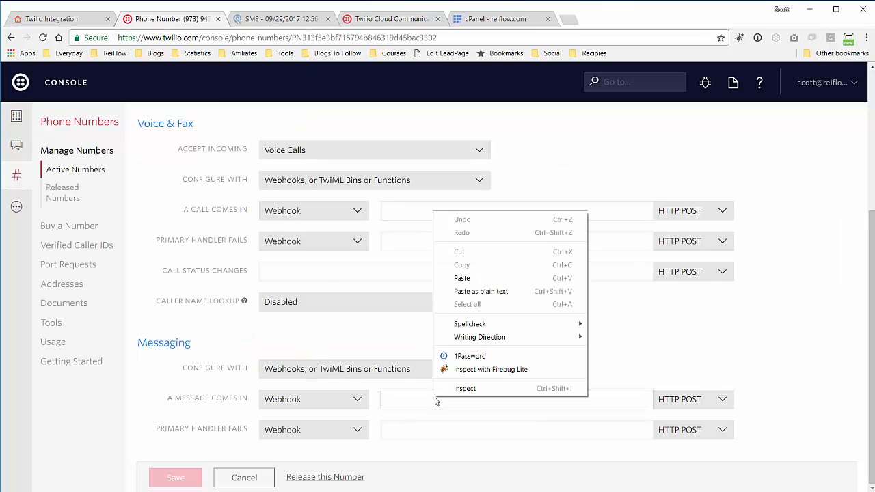
click(494, 279)
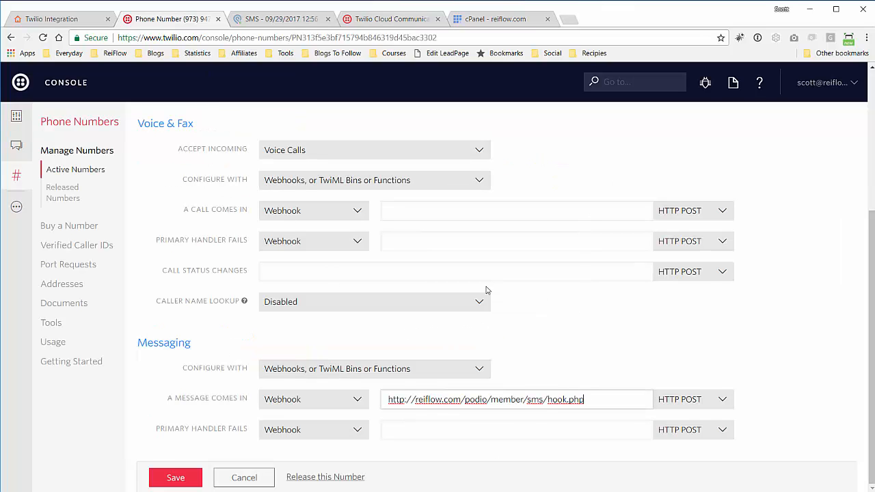
Save the Twilio number's configuration, and open REIFlow's "COMMUNICATION - Update - Send Communication - SMS" flow for editing
click(174, 476)
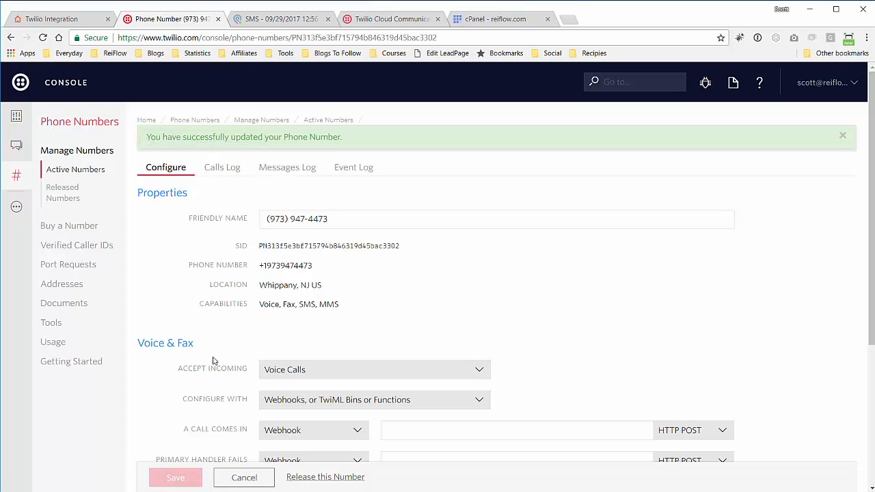
click(83, 19)
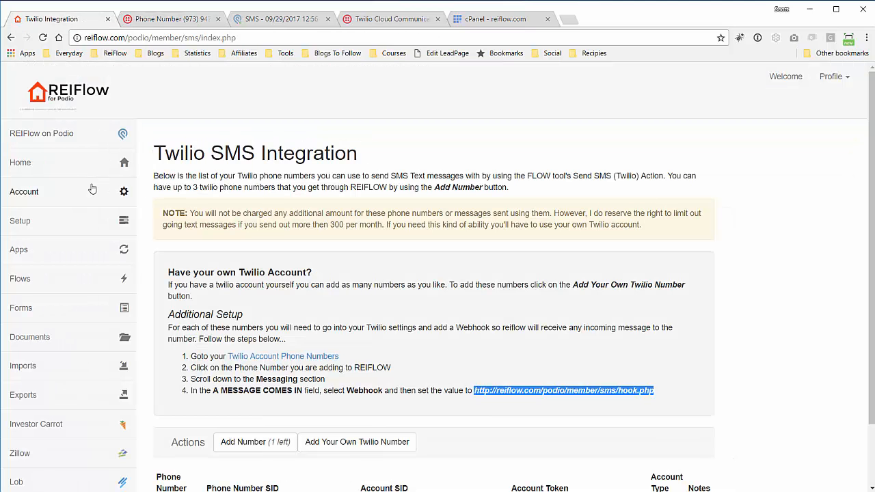
click(26, 279)
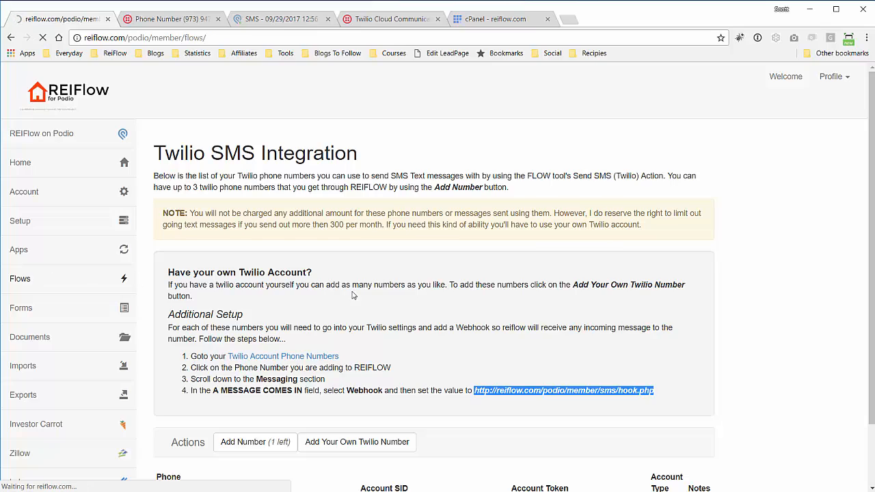
scroll(432, 308, down, 10)
scroll(433, 309, down, 1)
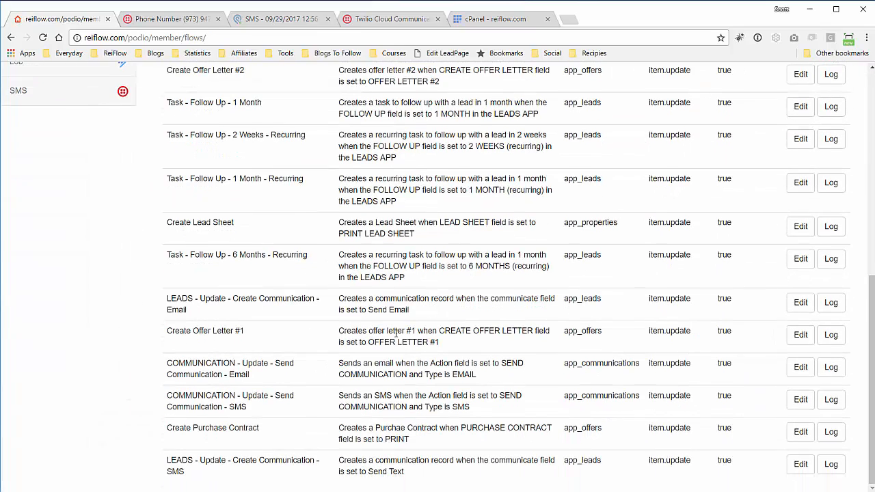
click(801, 400)
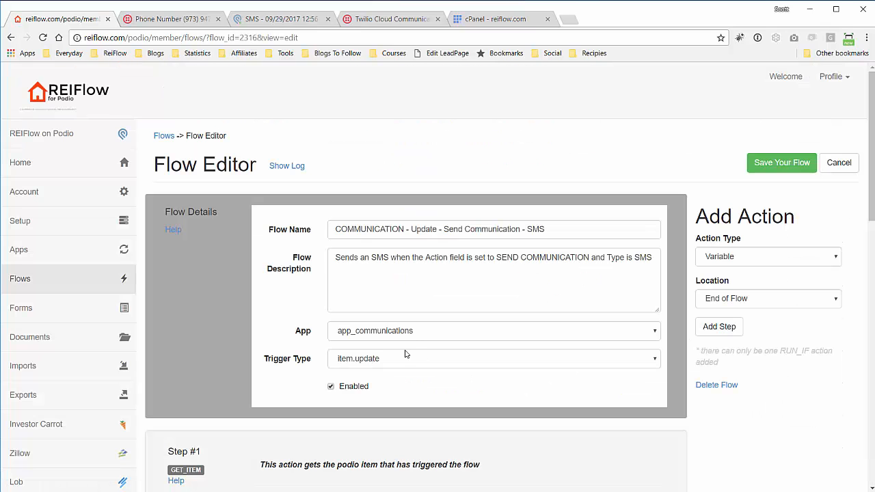
Set the Sending Number of the flow's SMS_TWILIO action in Step #3 to the newly added own Twilio number
scroll(405, 353, down, 10)
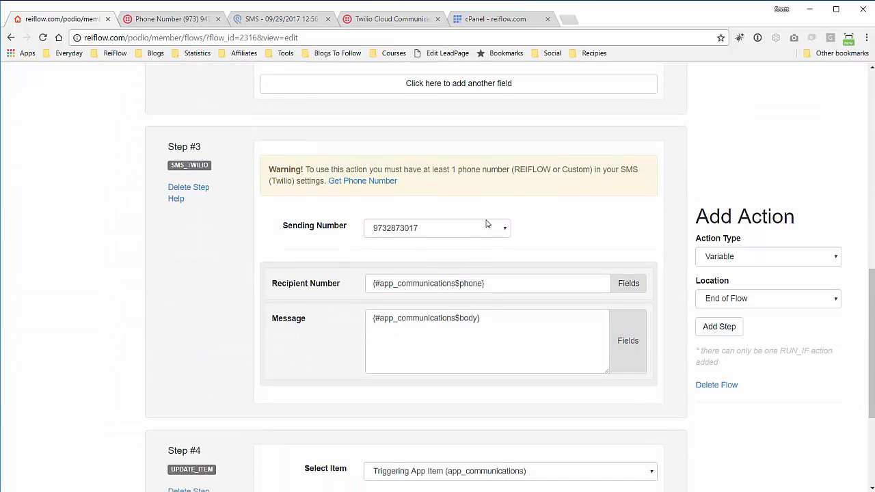
click(482, 233)
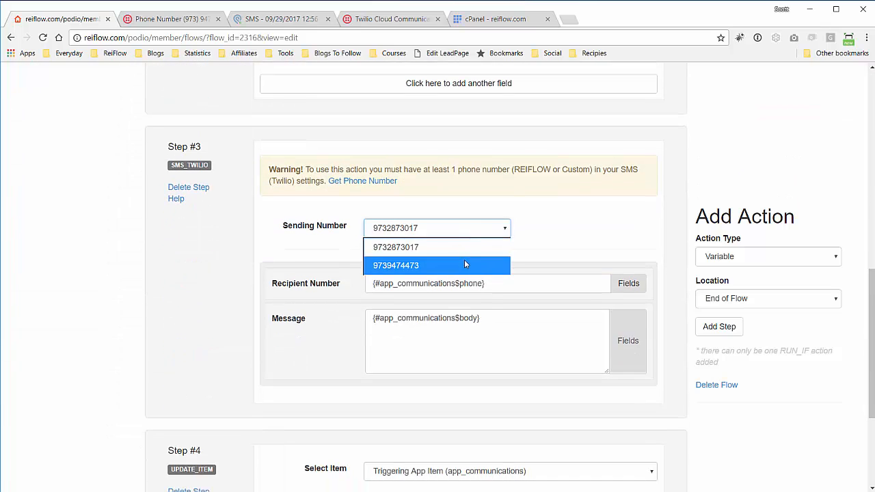
click(465, 260)
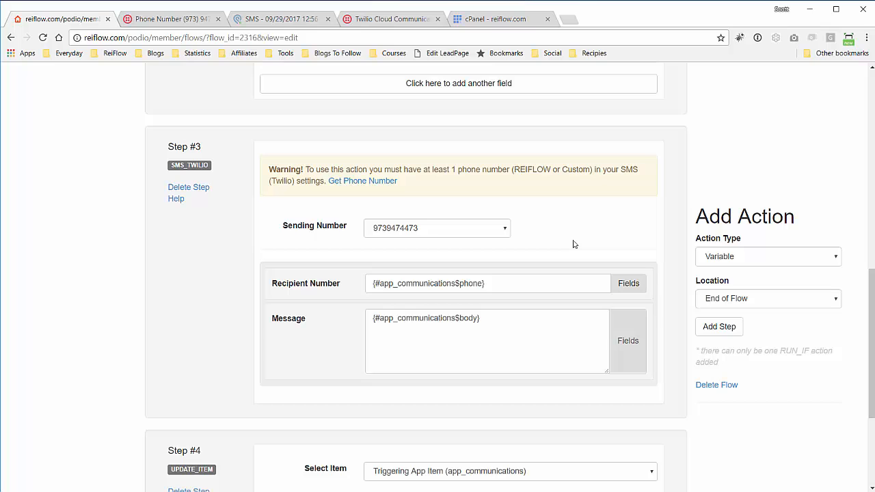
scroll(670, 233, up, 10)
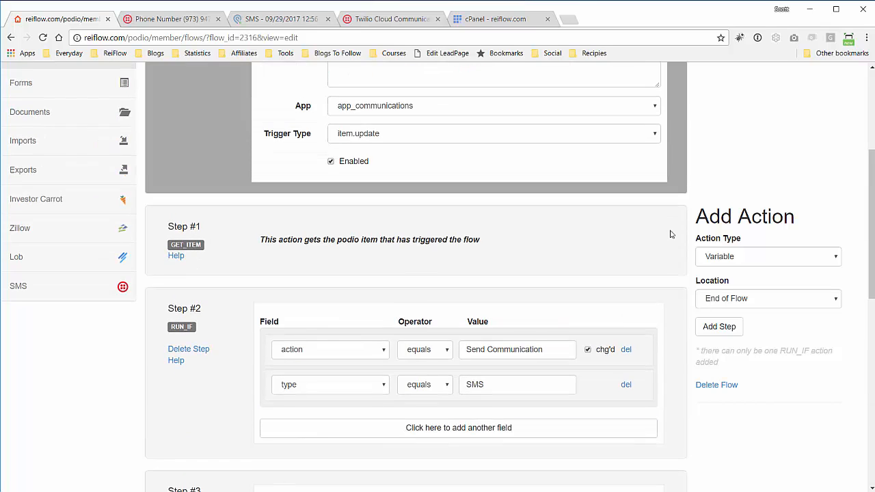